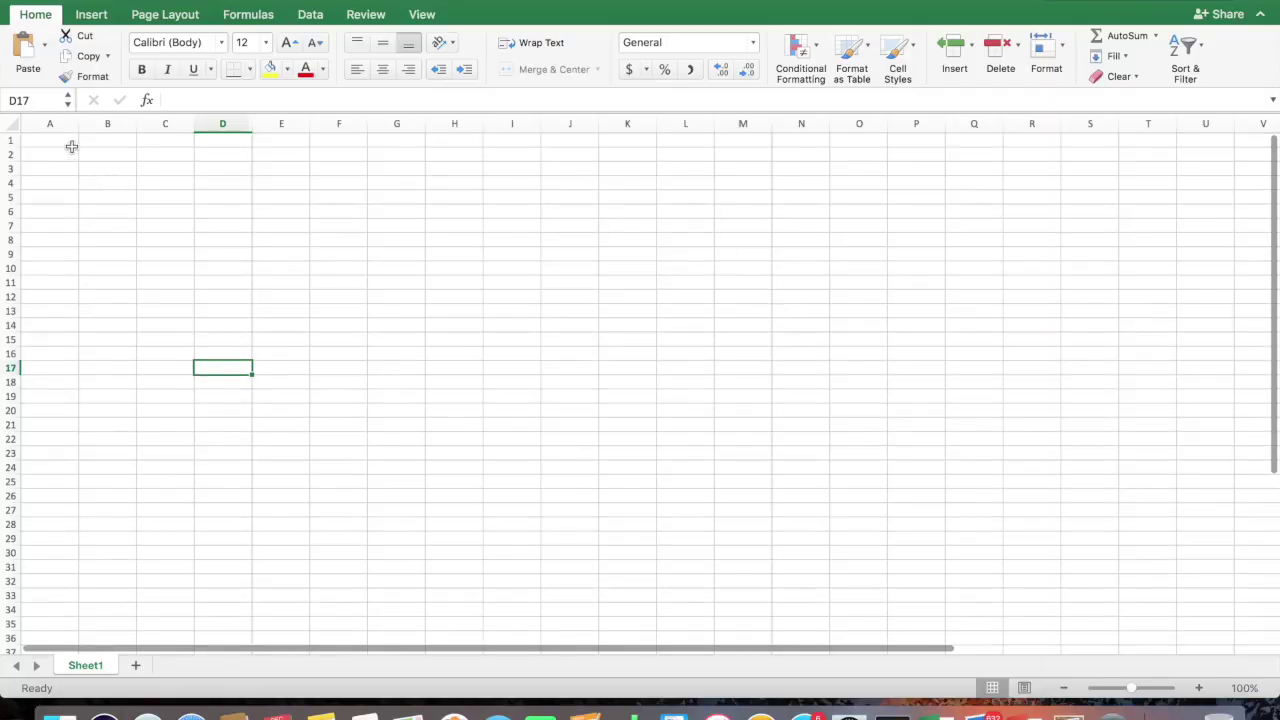
Paste the Count and Apple_Weights columns into the sheet starting at cell A1
click(71, 145)
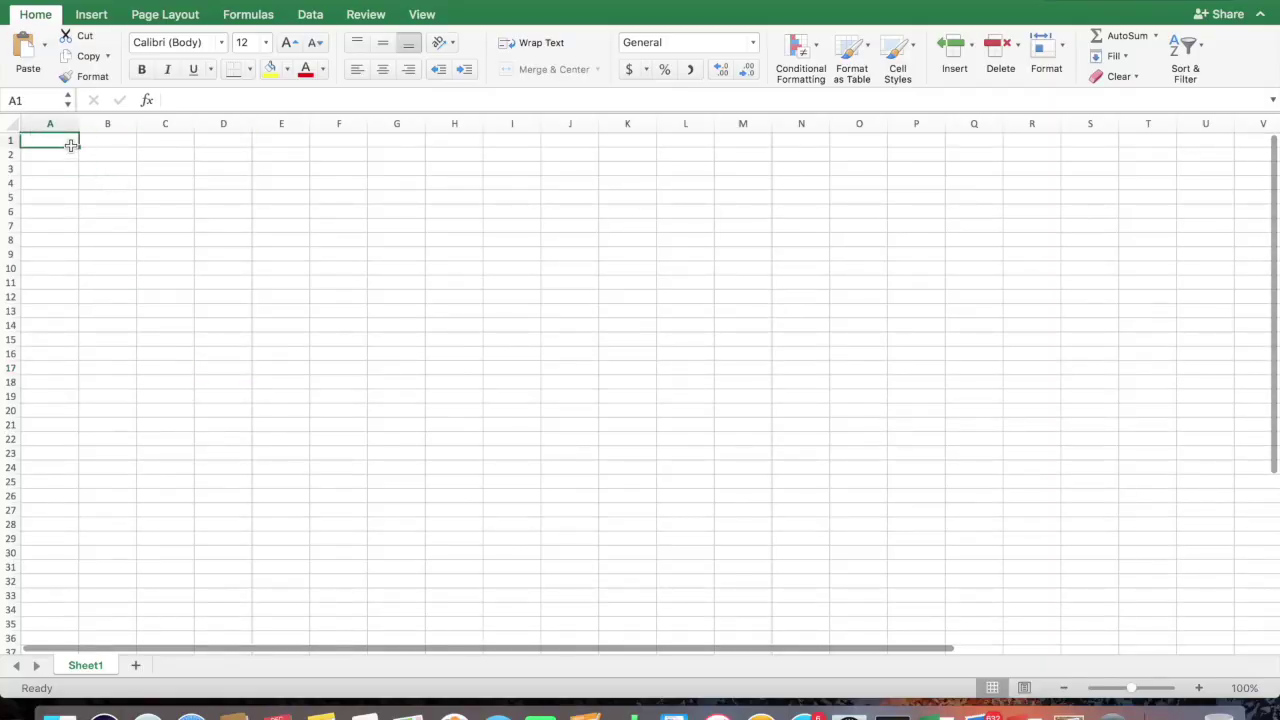
key(super+v)
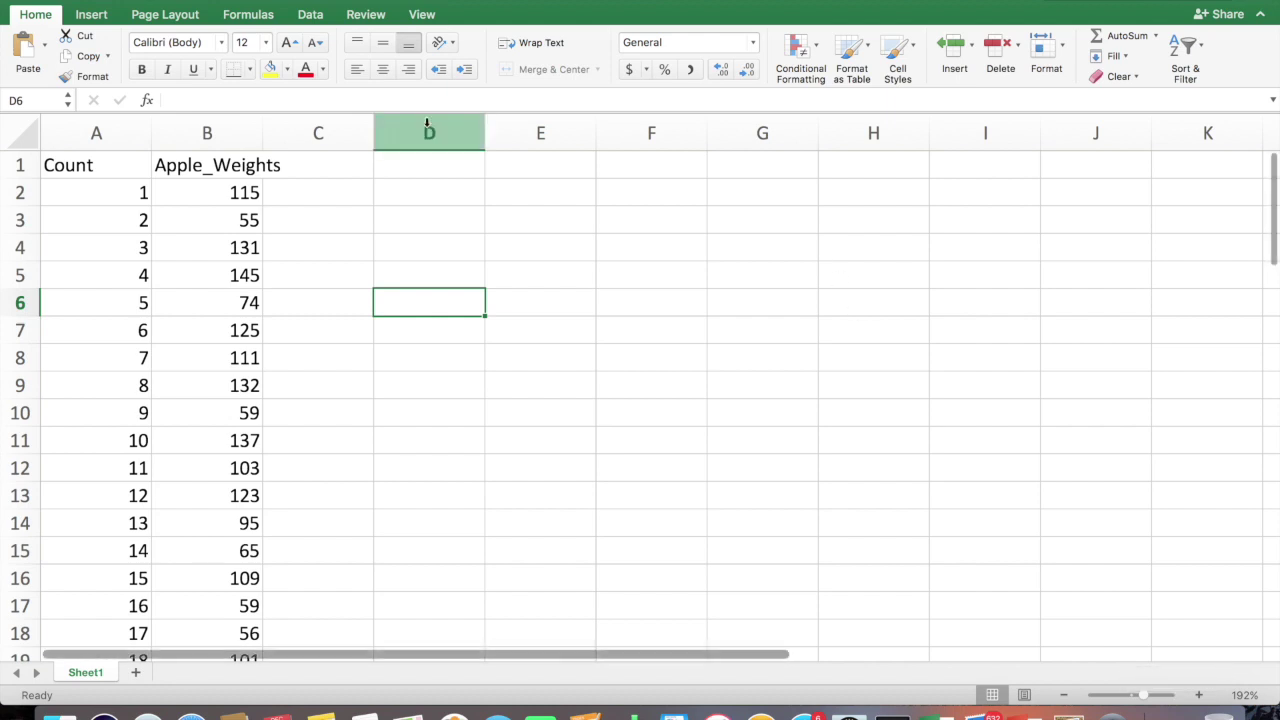
Save the sheet as fruits in Comma Separated Values (.csv) format
key(super+s)
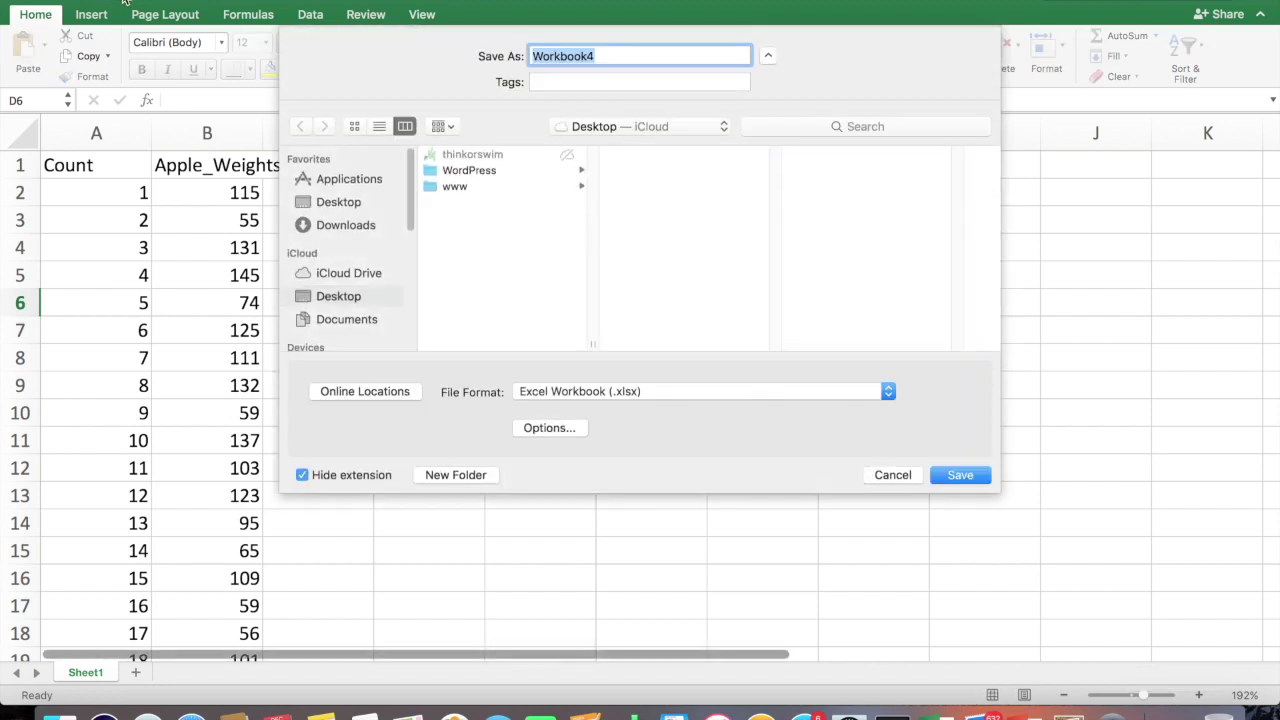
text(fruits)
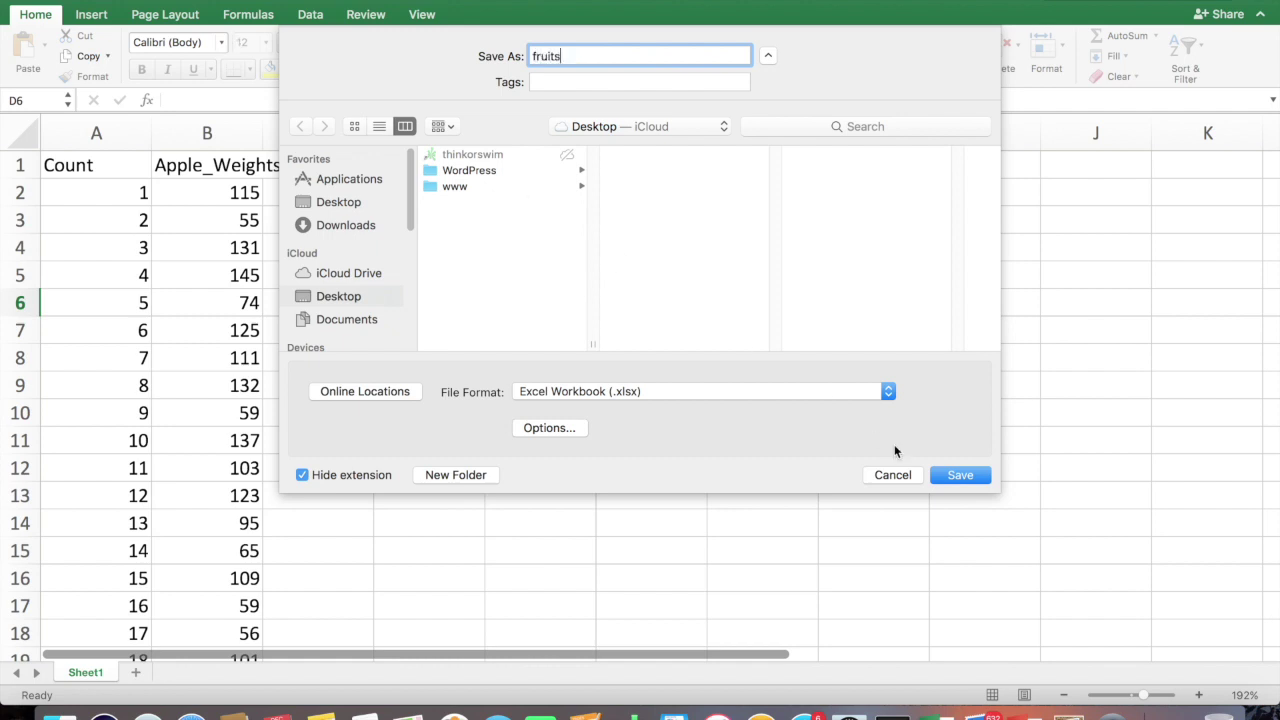
click(827, 391)
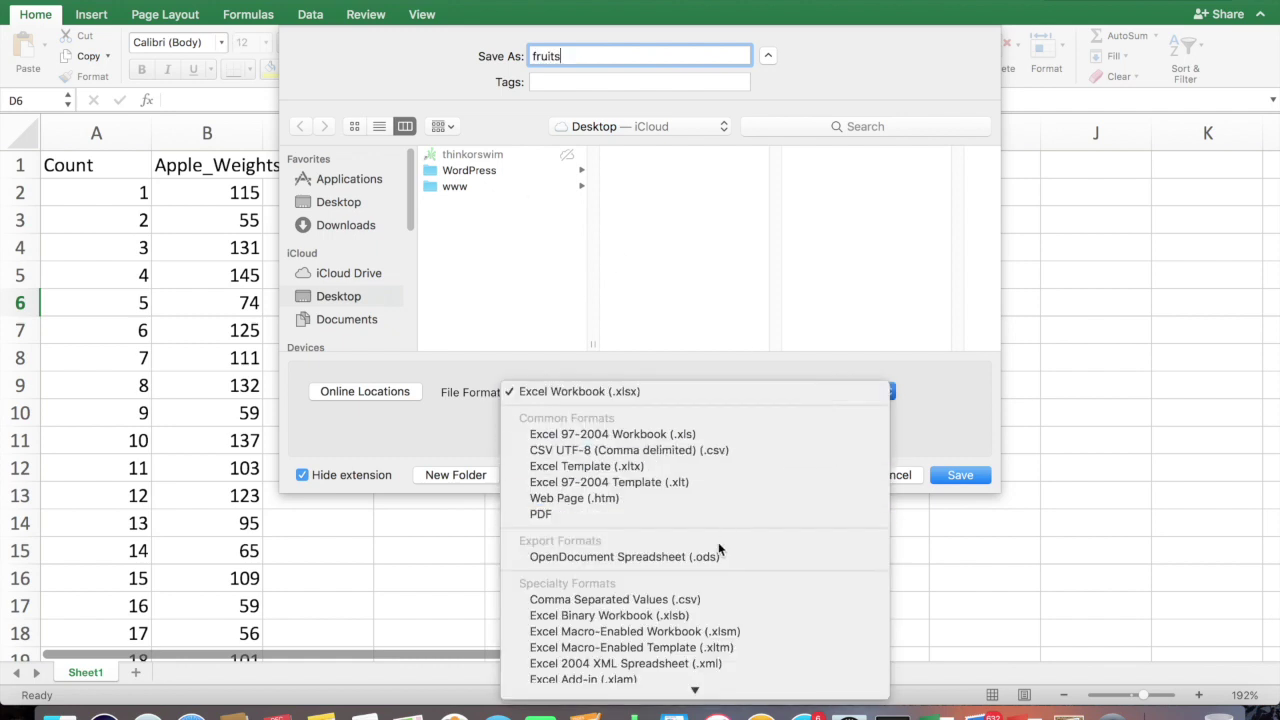
click(703, 598)
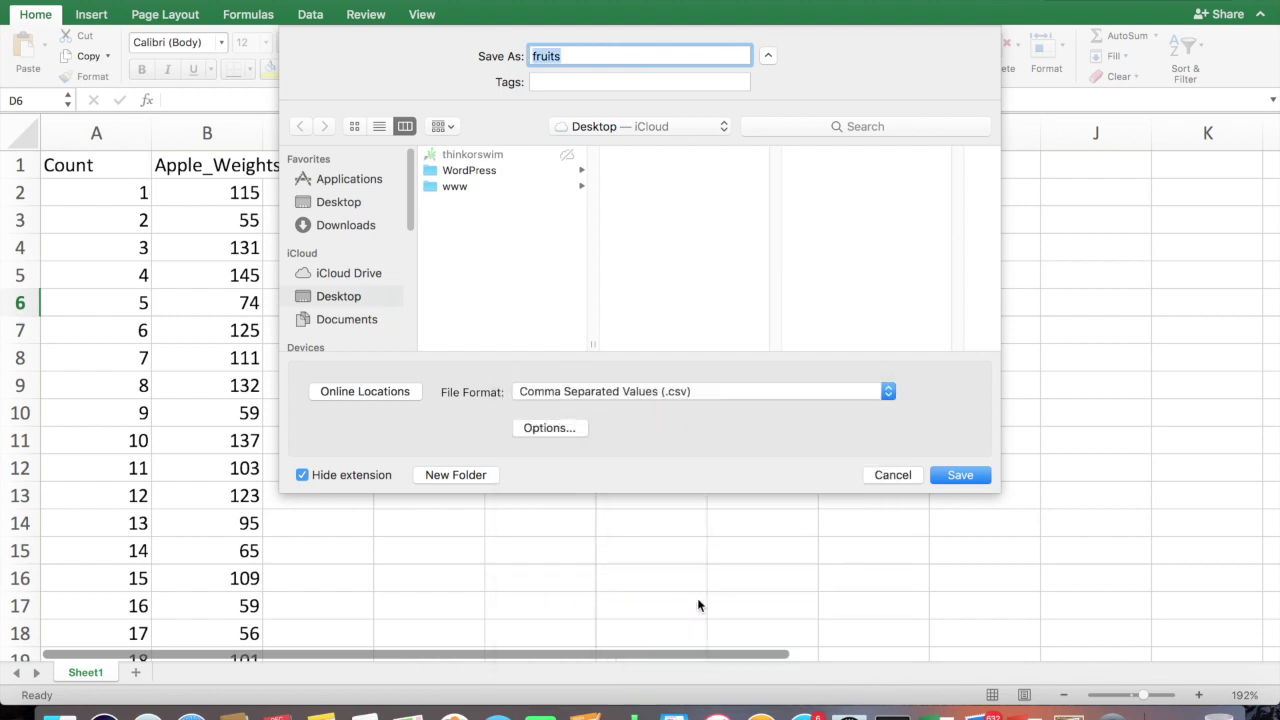
click(961, 475)
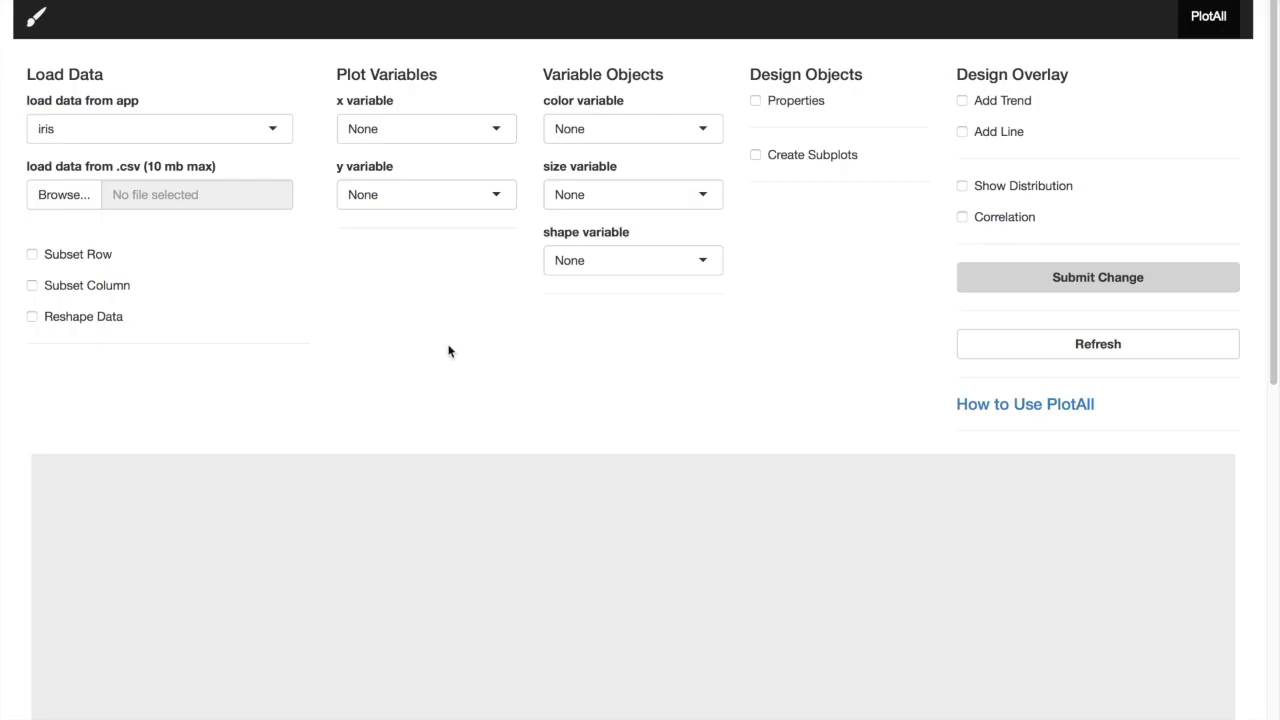
click(680, 4)
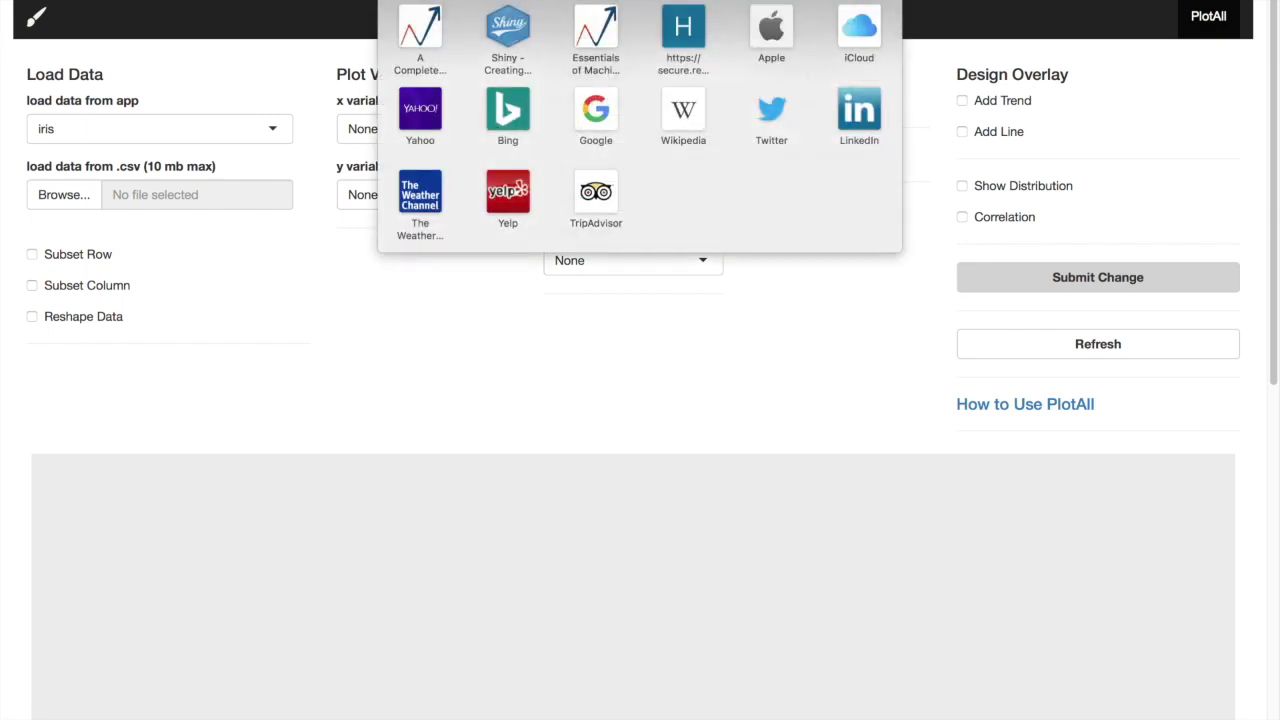
click(340, 285)
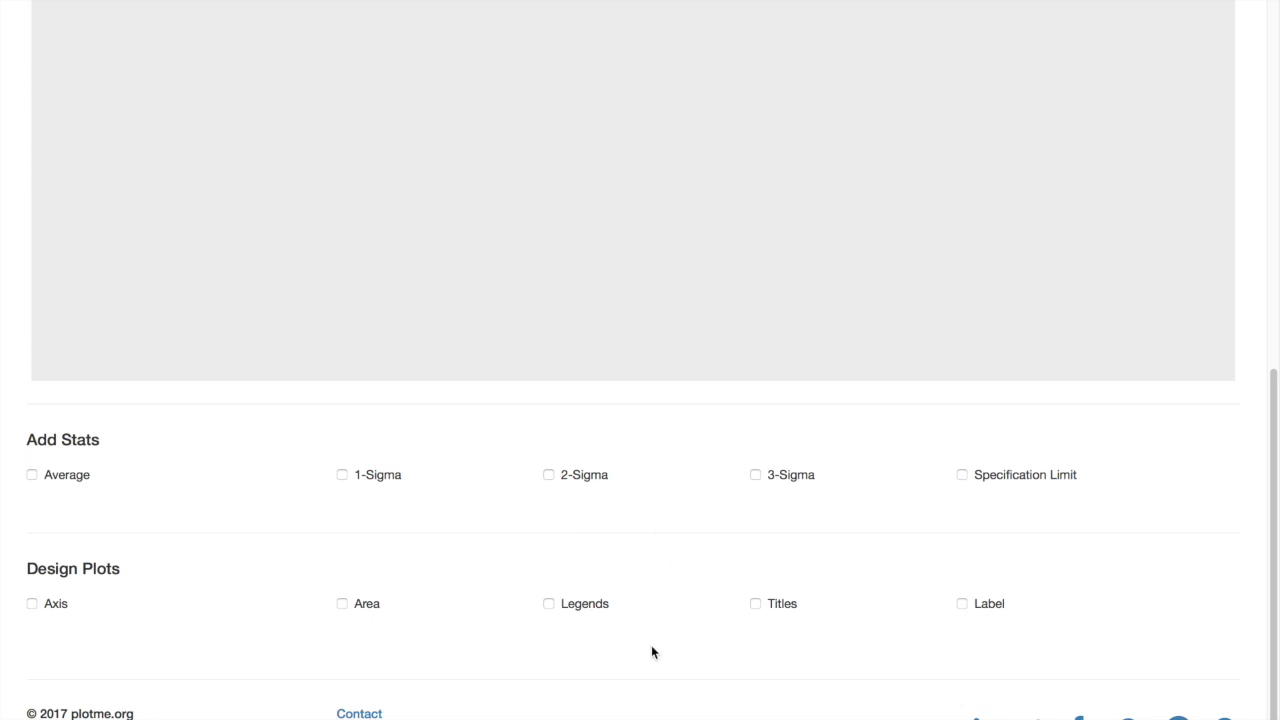
scroll(686, 548, up, 8)
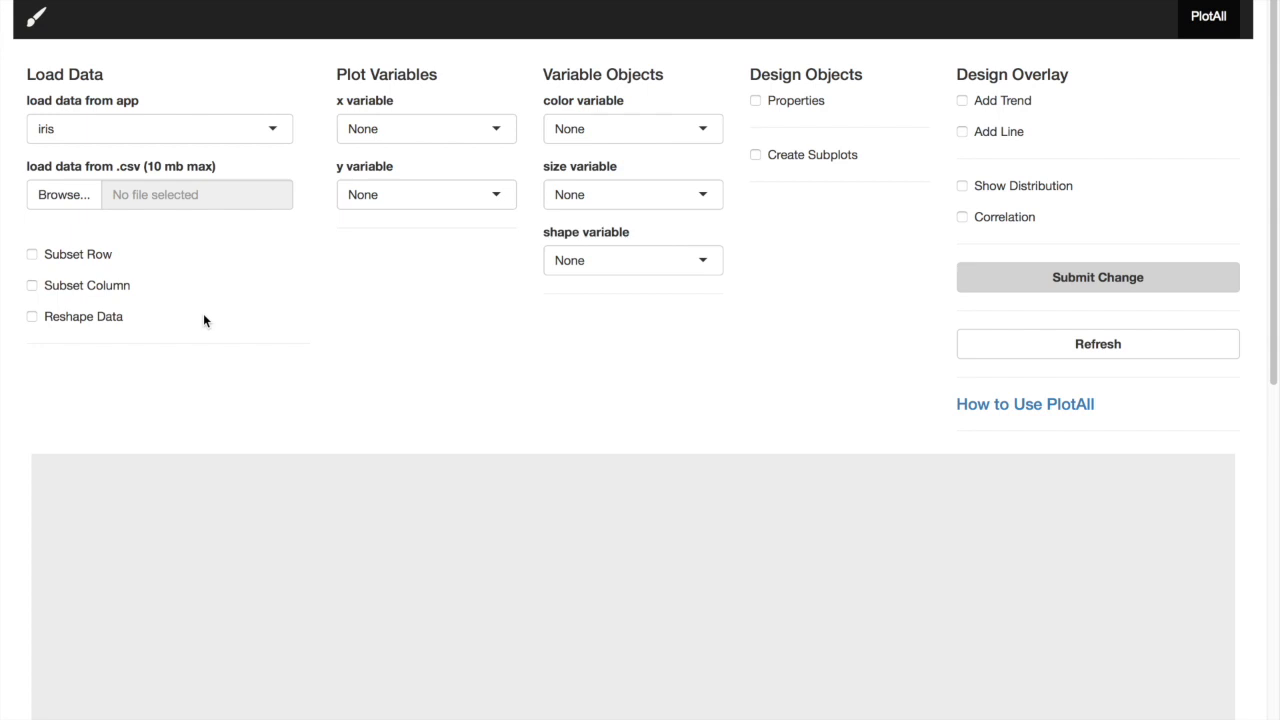
click(200, 120)
click(359, 265)
click(436, 132)
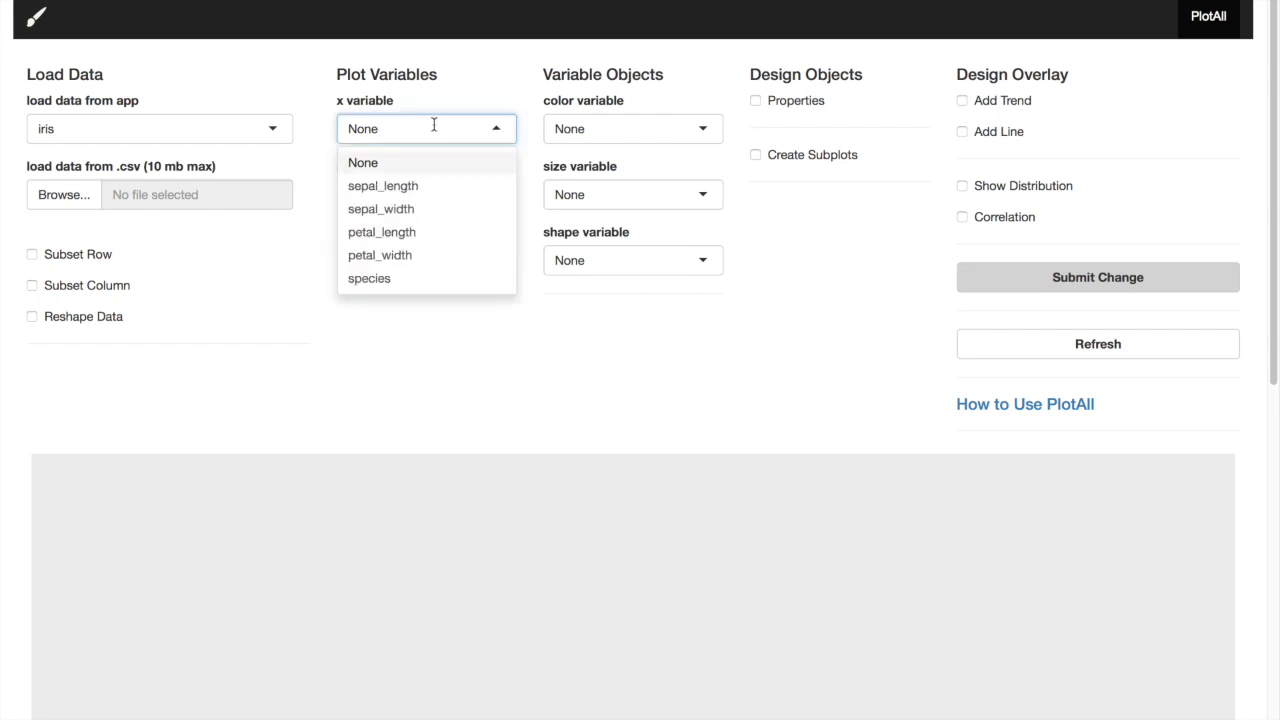
click(449, 101)
click(434, 194)
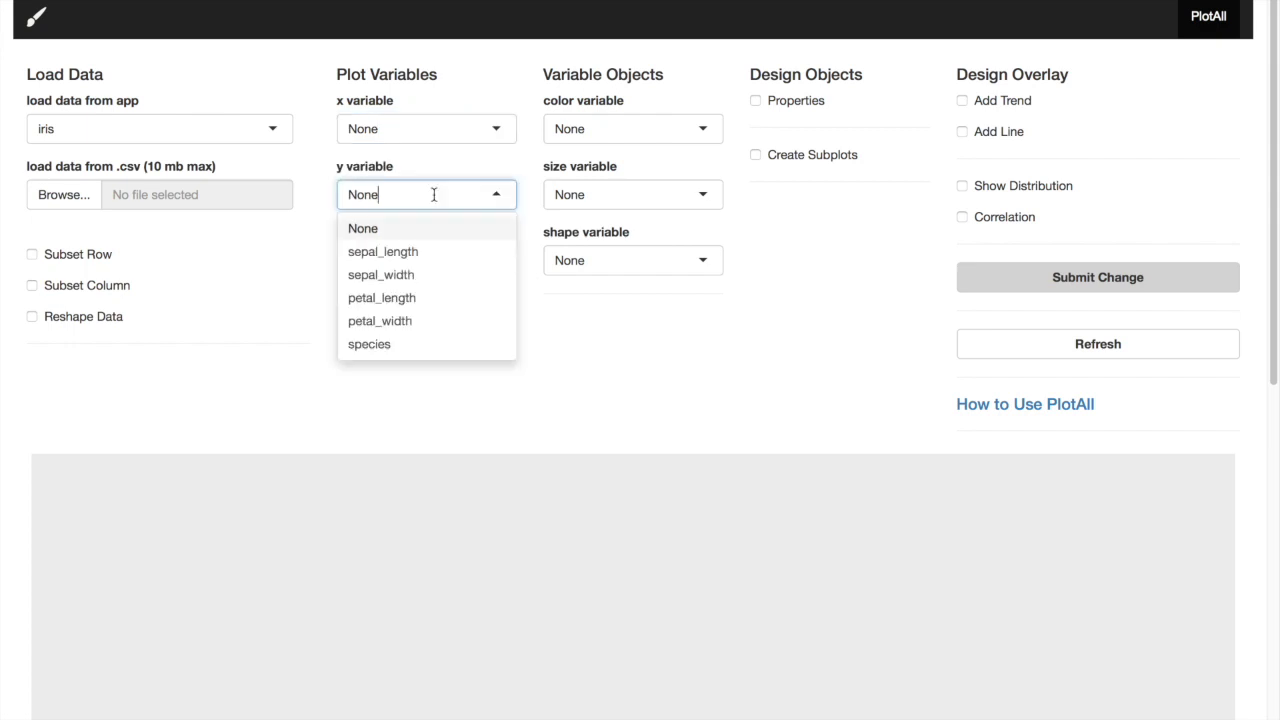
click(310, 237)
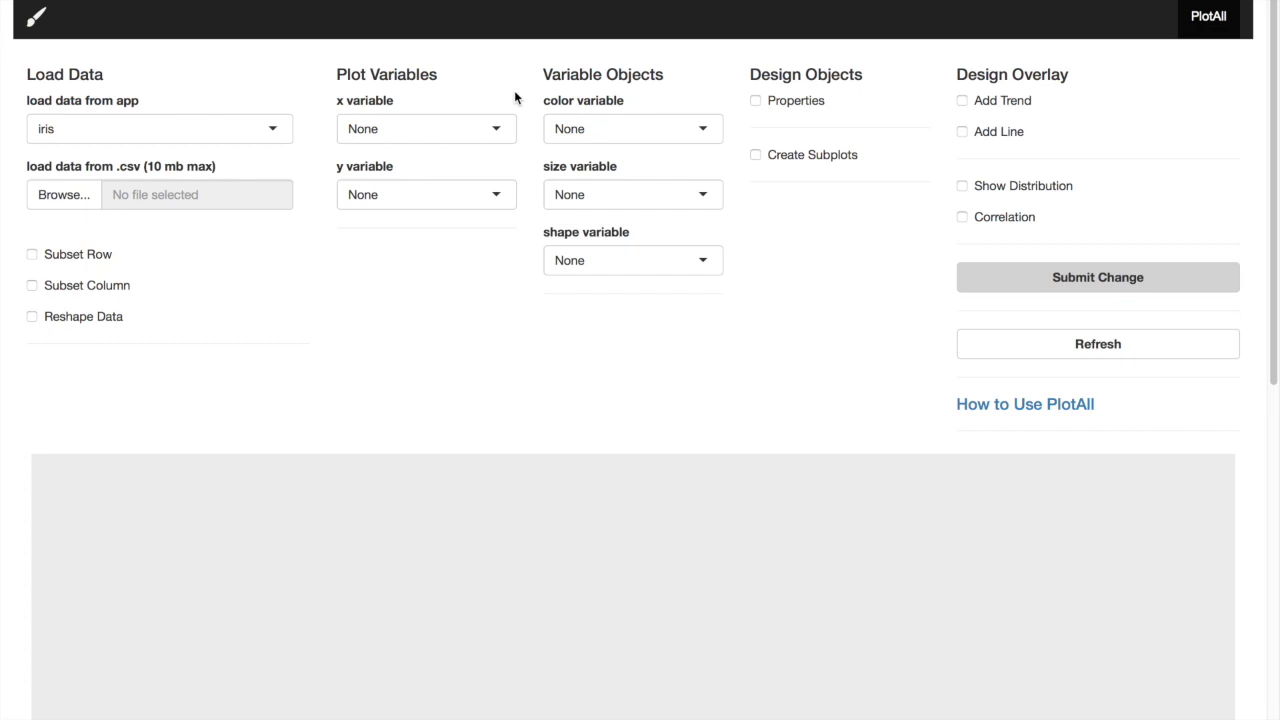
mouse_move(714, 95)
click(755, 101)
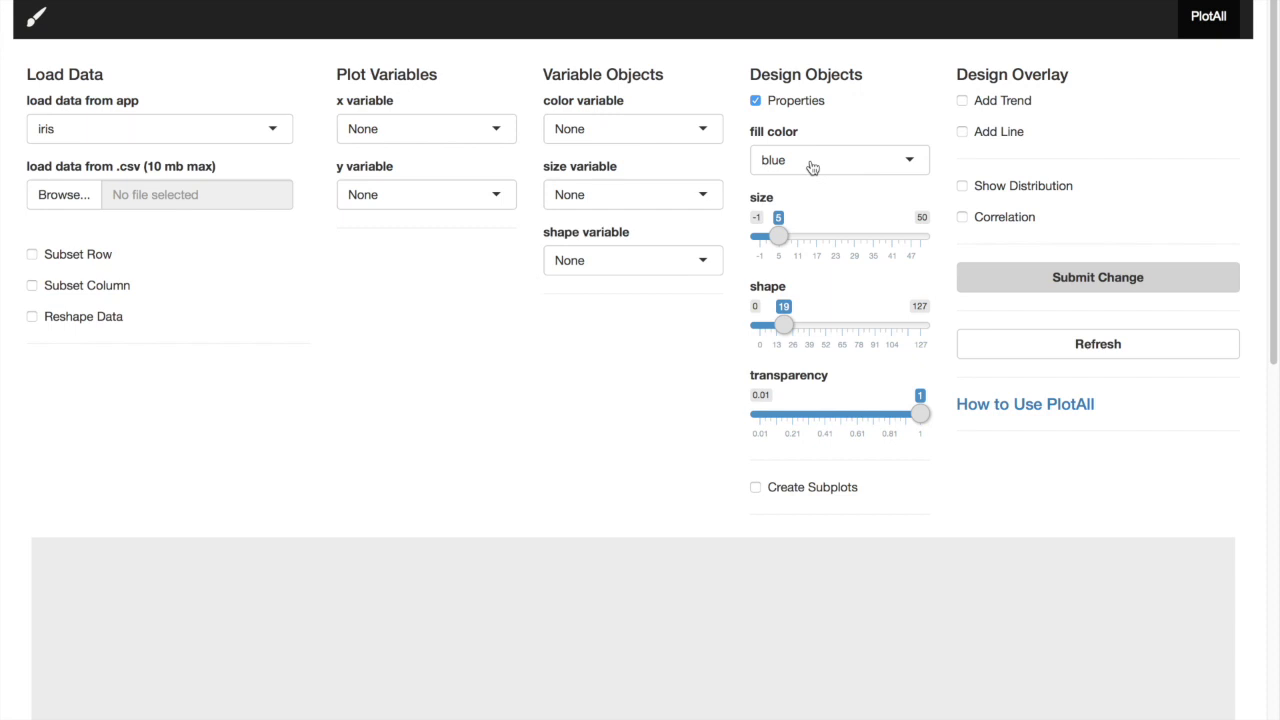
click(755, 101)
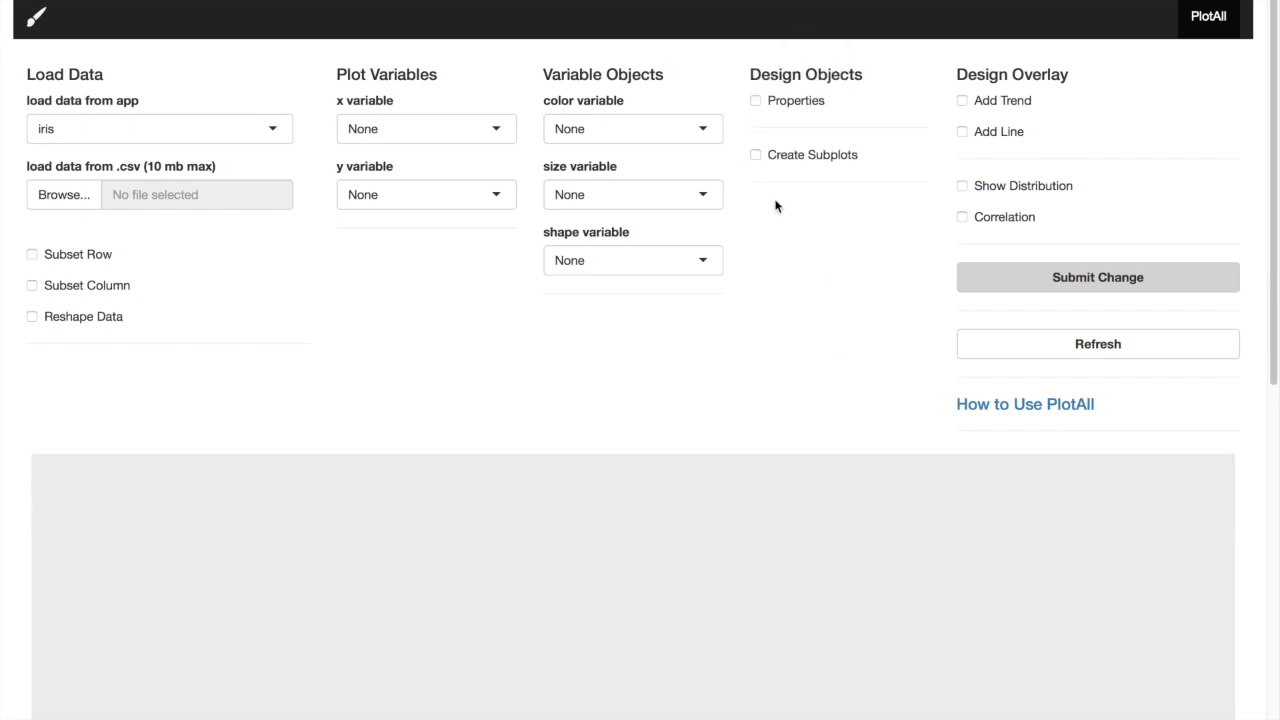
click(755, 155)
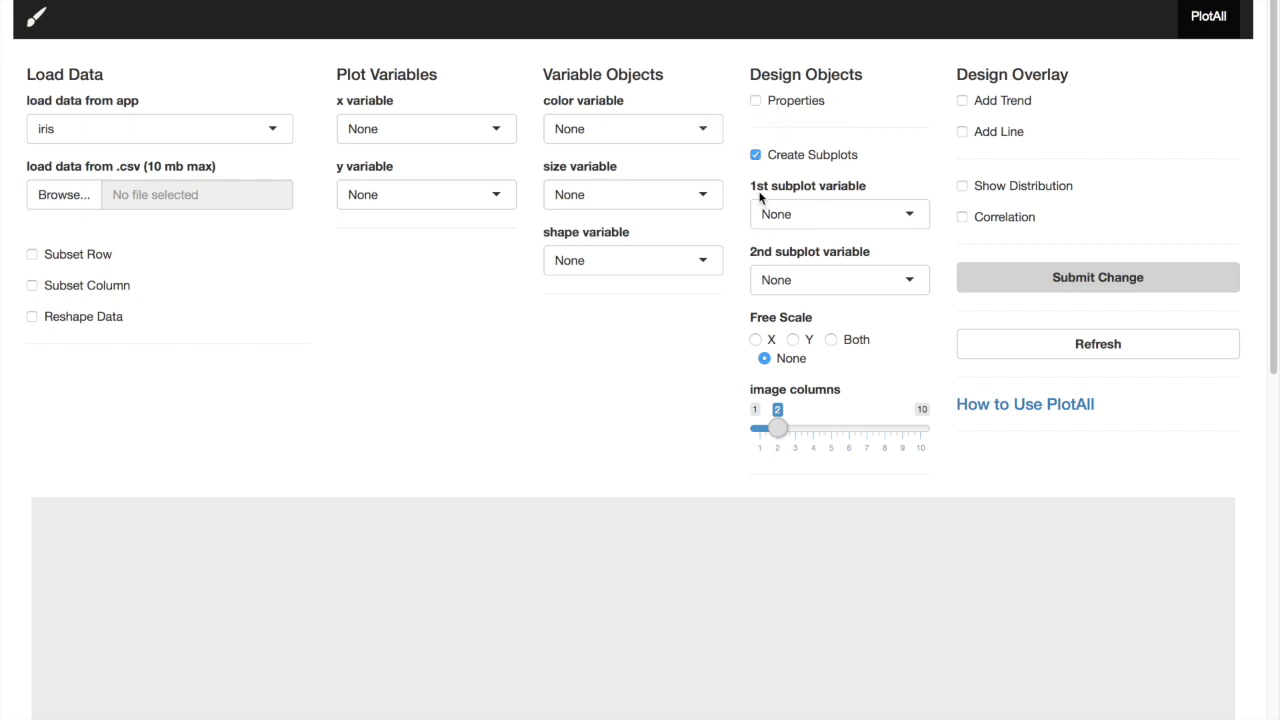
click(755, 156)
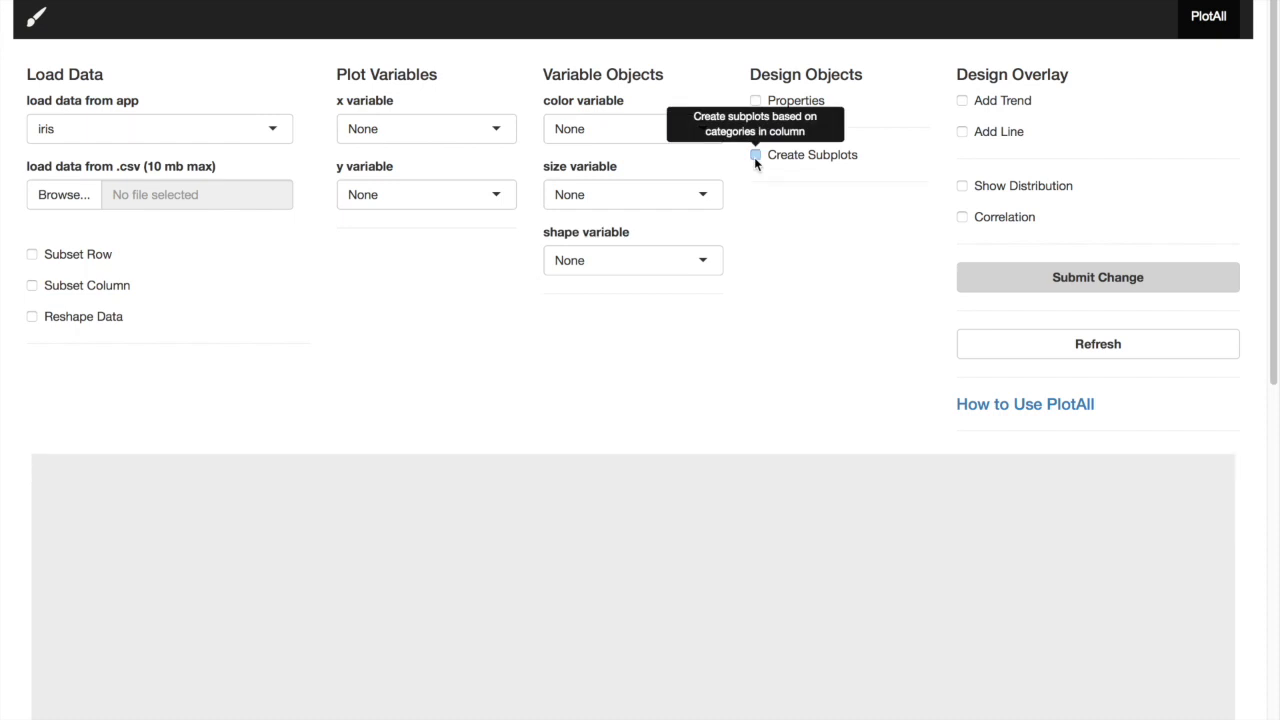
click(961, 100)
click(961, 100)
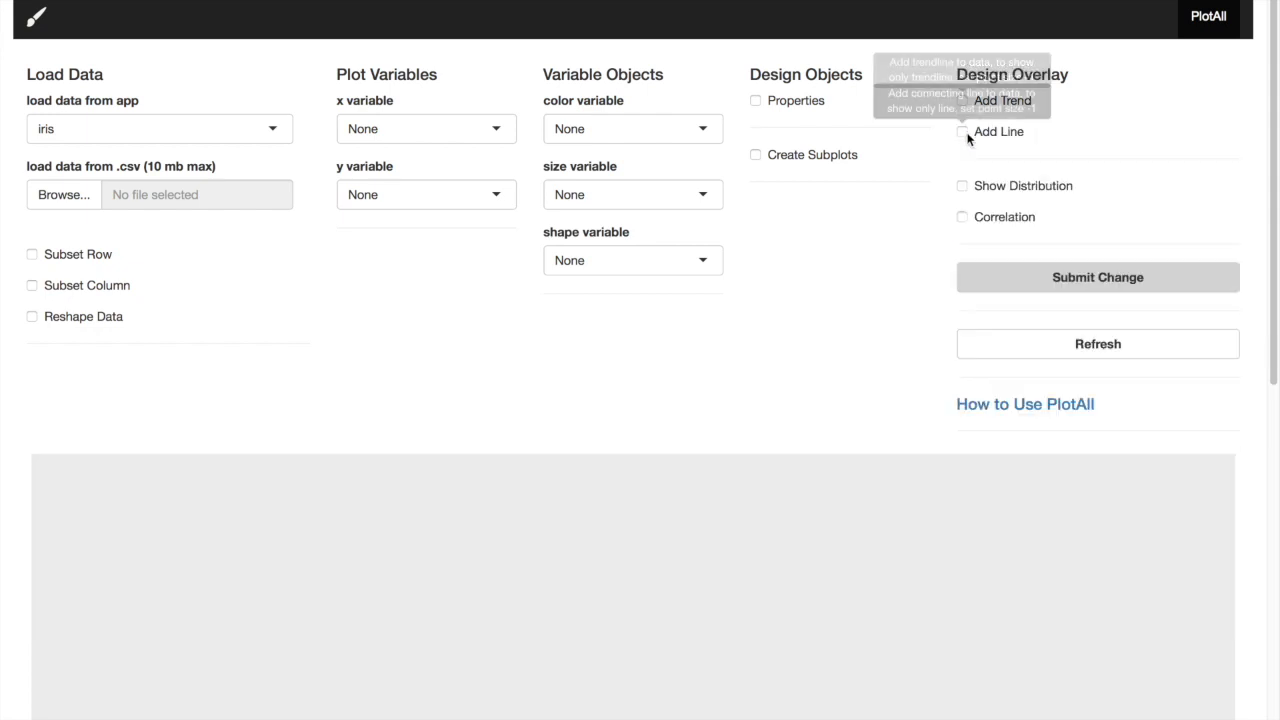
click(961, 131)
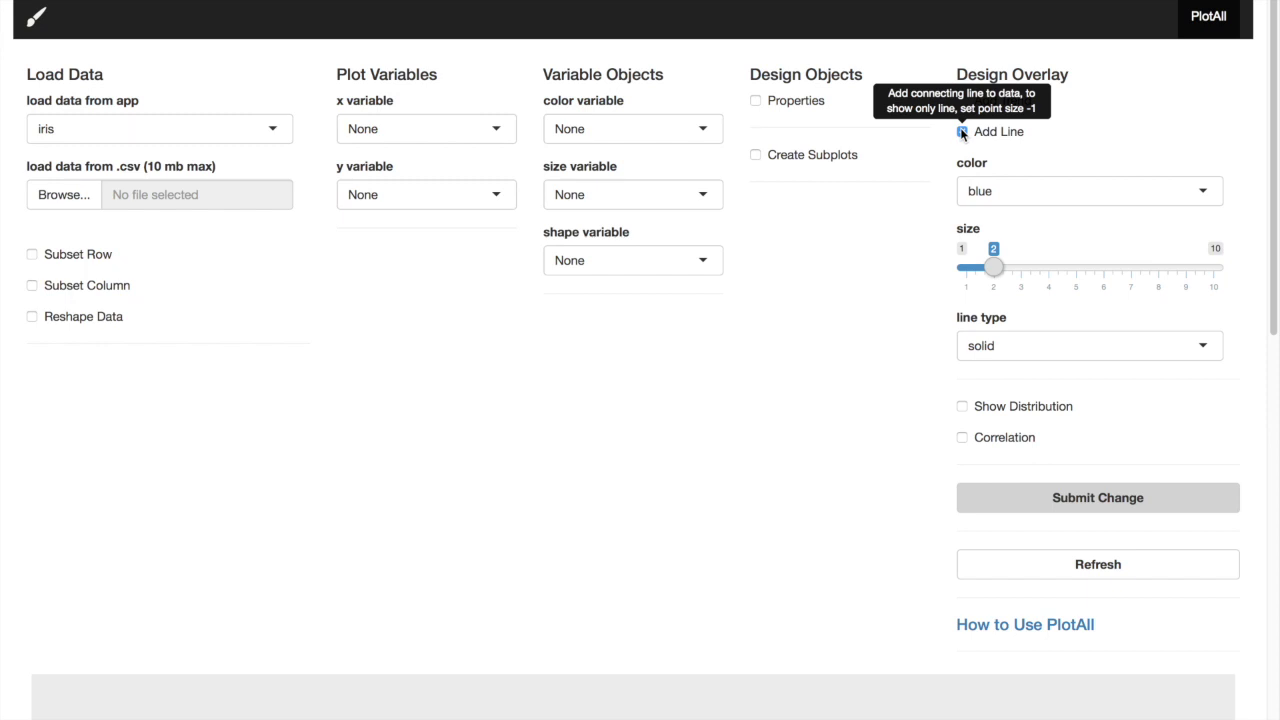
click(962, 132)
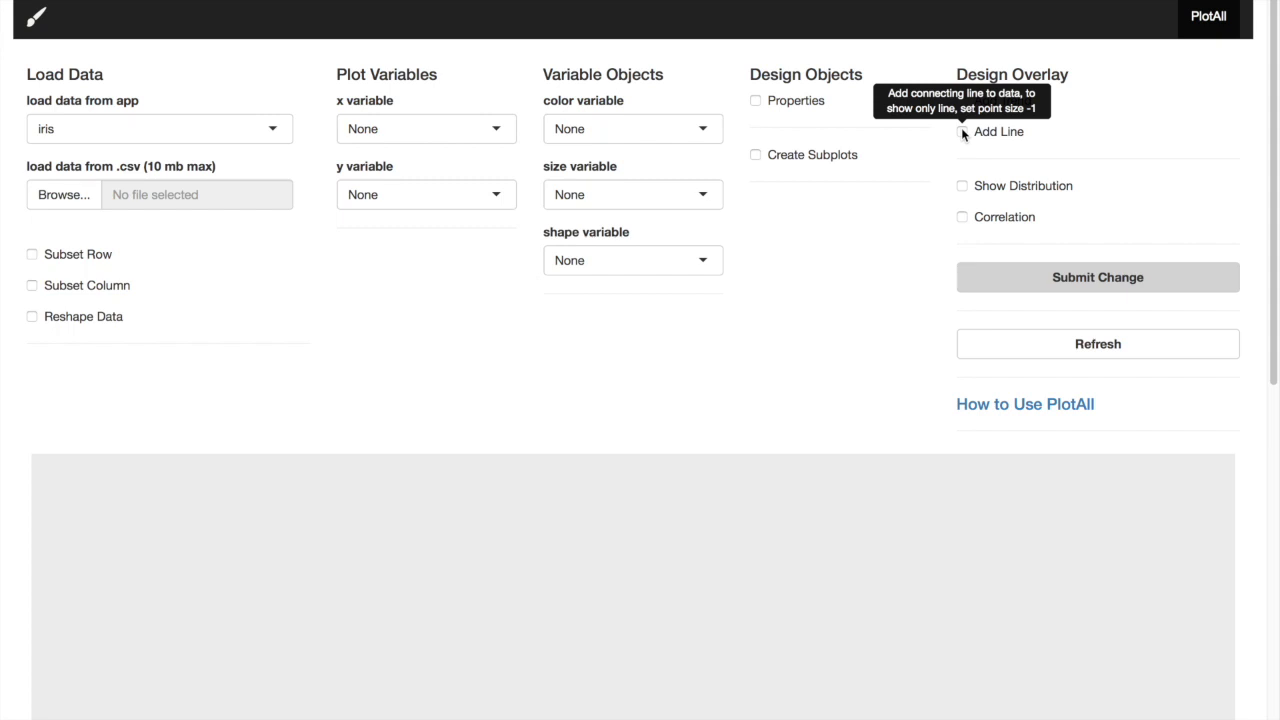
mouse_move(963, 186)
click(962, 186)
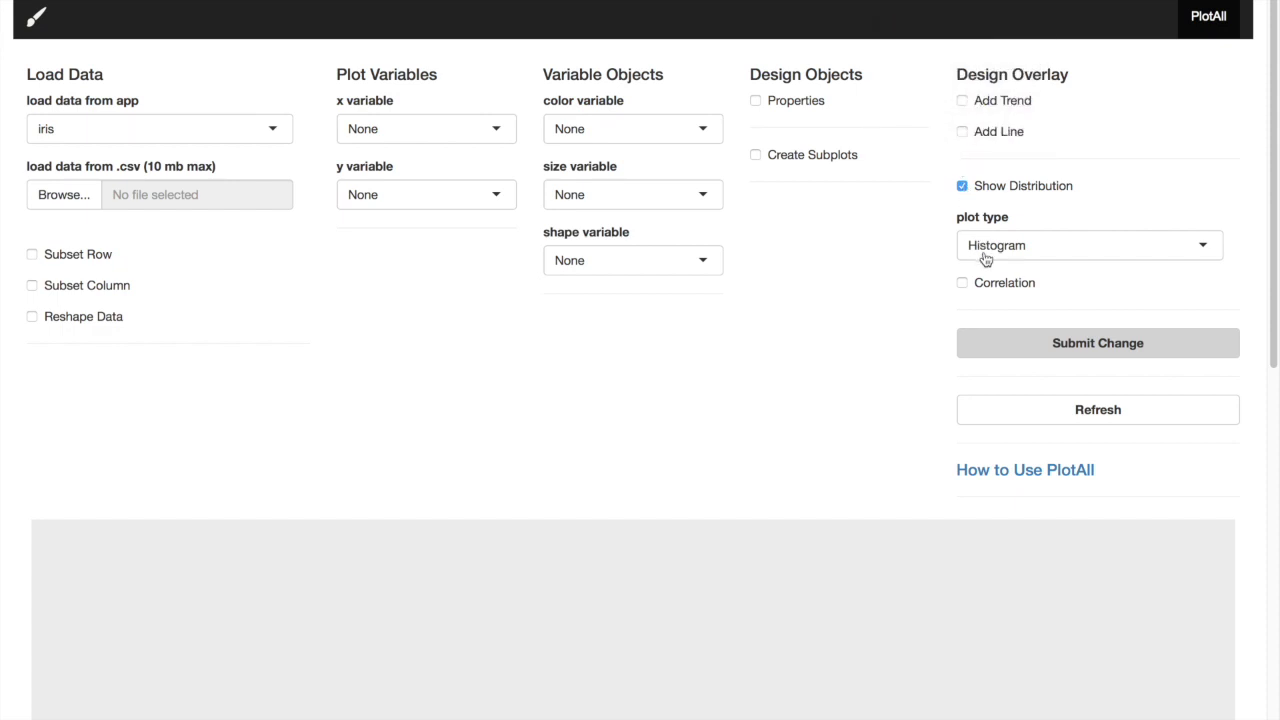
click(973, 224)
click(963, 186)
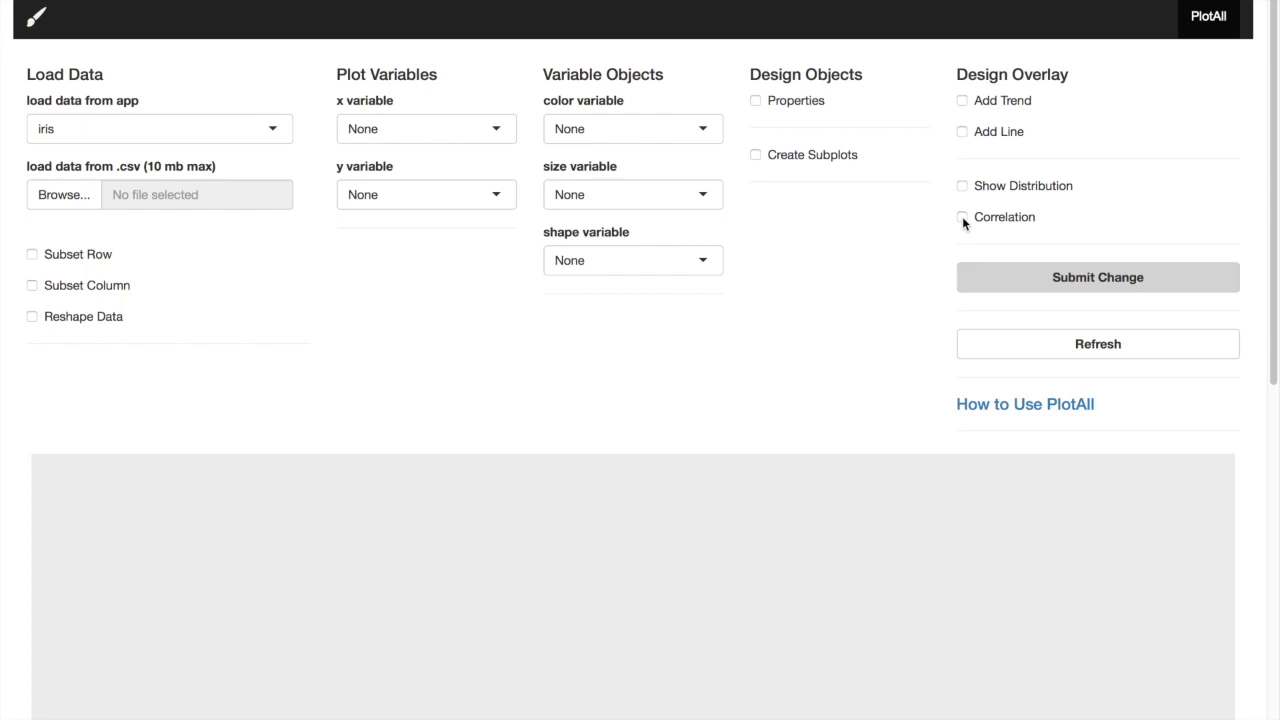
click(1009, 284)
Try Specification Limit under Add Stats, turn it back off, and enable Axis design (text size 20, angles 0)
scroll(320, 584, down, 5)
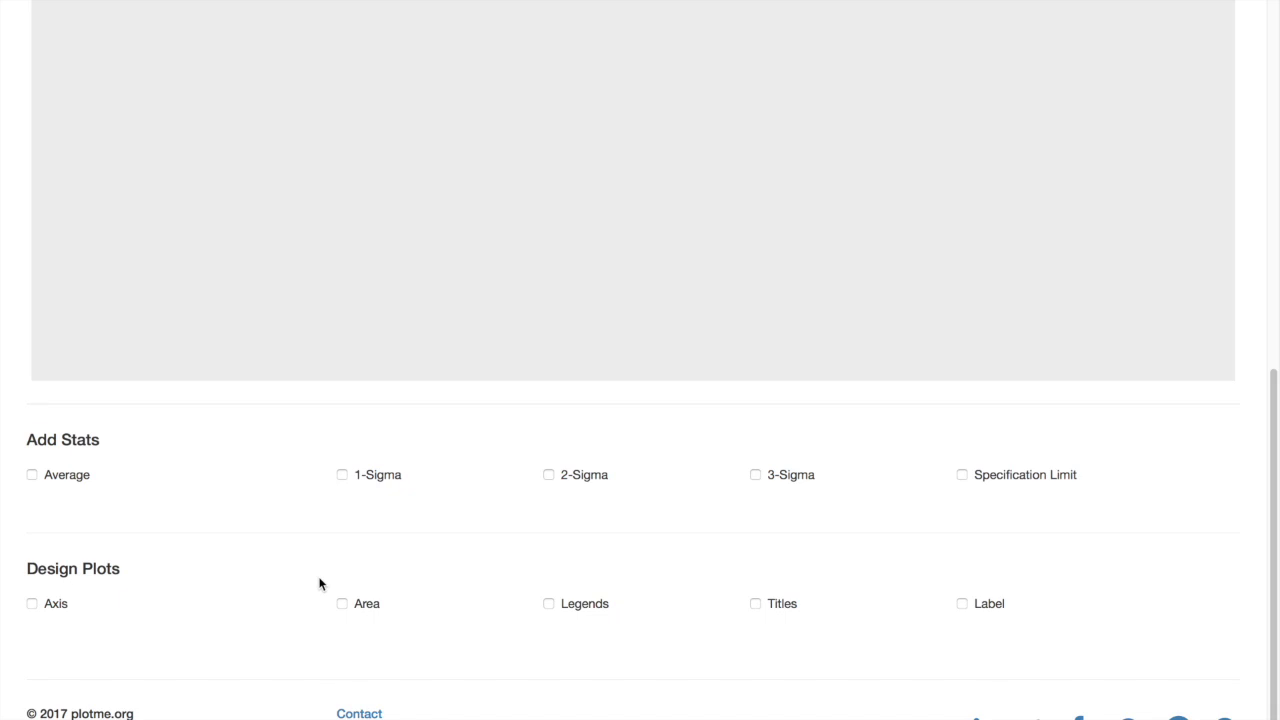
click(963, 474)
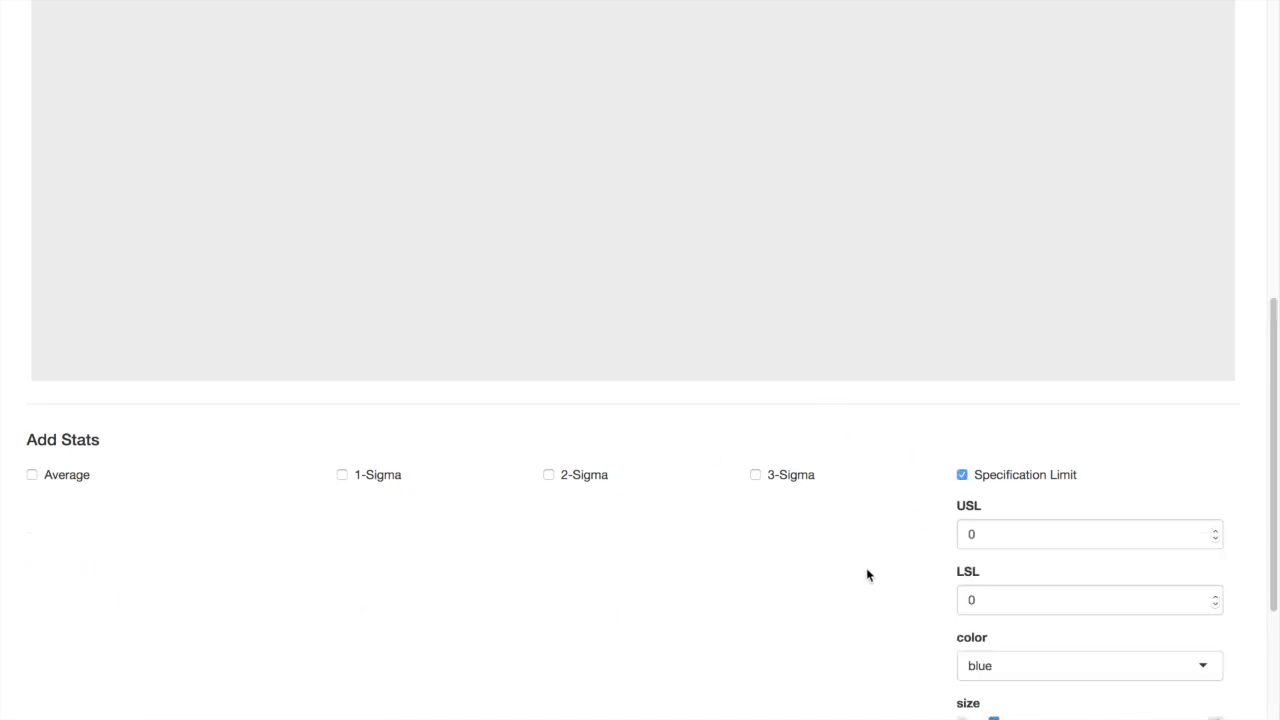
scroll(867, 575, down, 3)
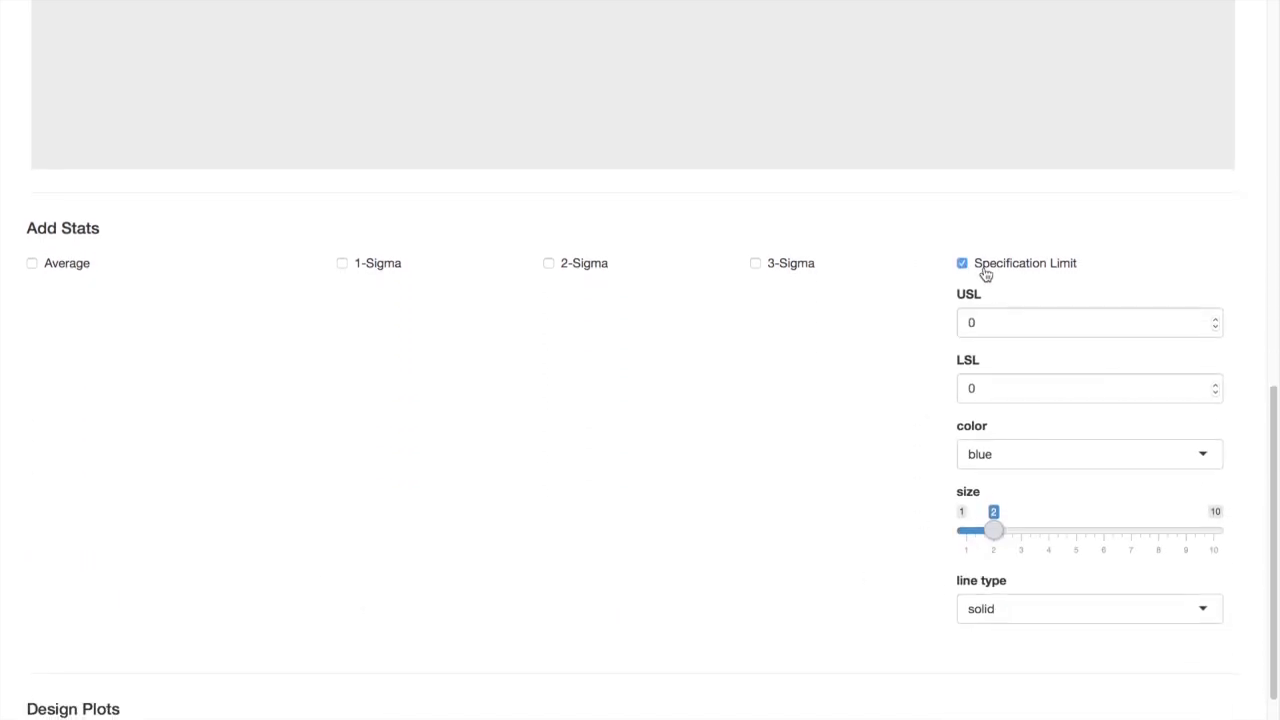
click(963, 264)
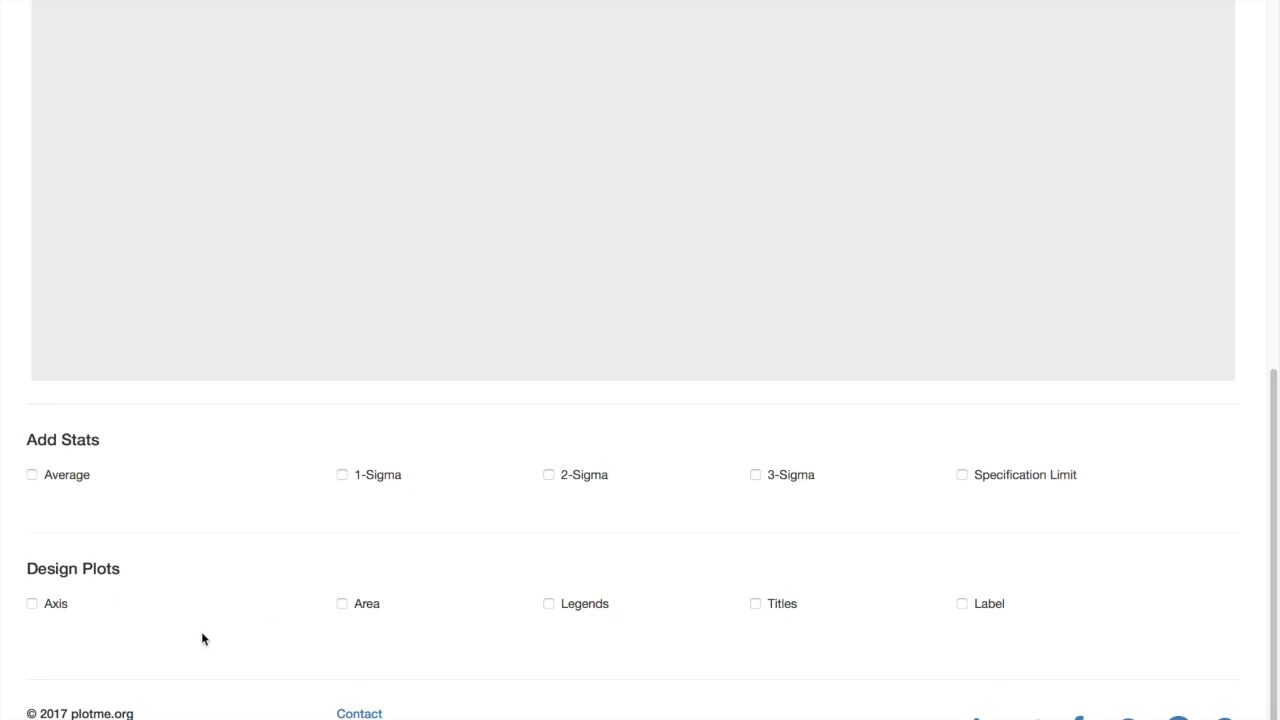
click(33, 604)
Tick the Area and Legends design options, exposing the gray88 background and border colours
scroll(163, 620, down, 5)
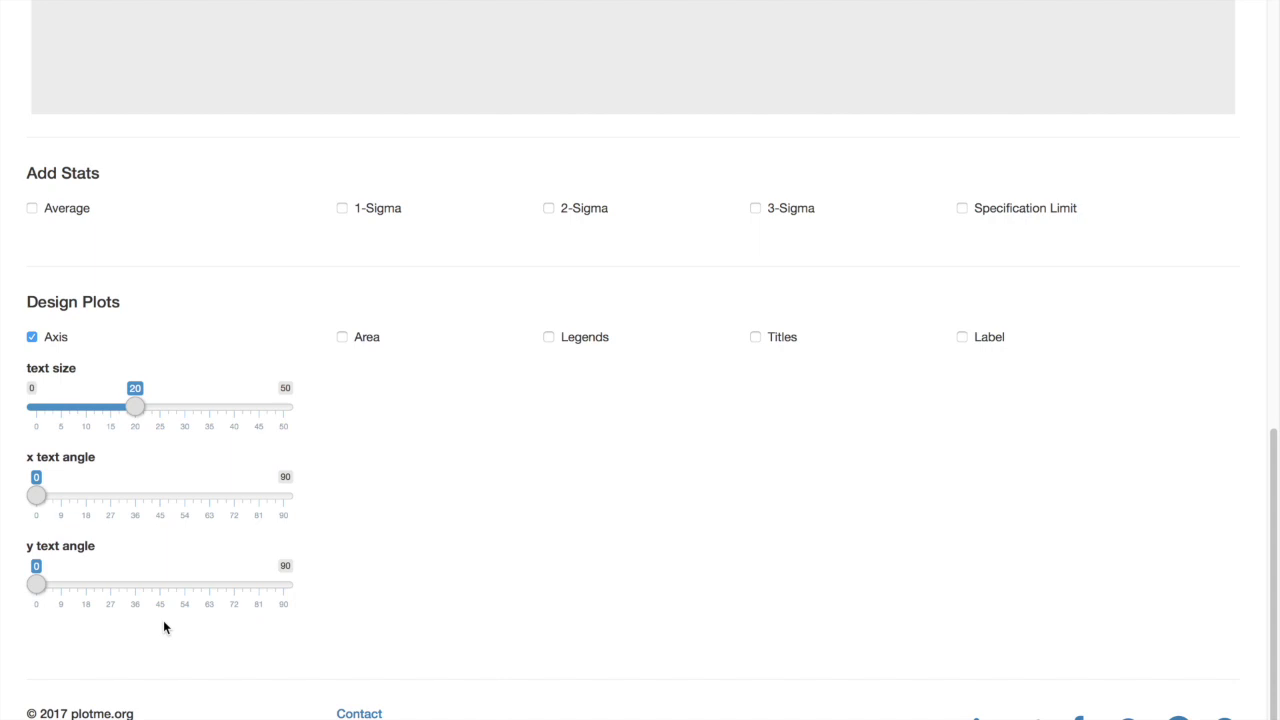
click(342, 338)
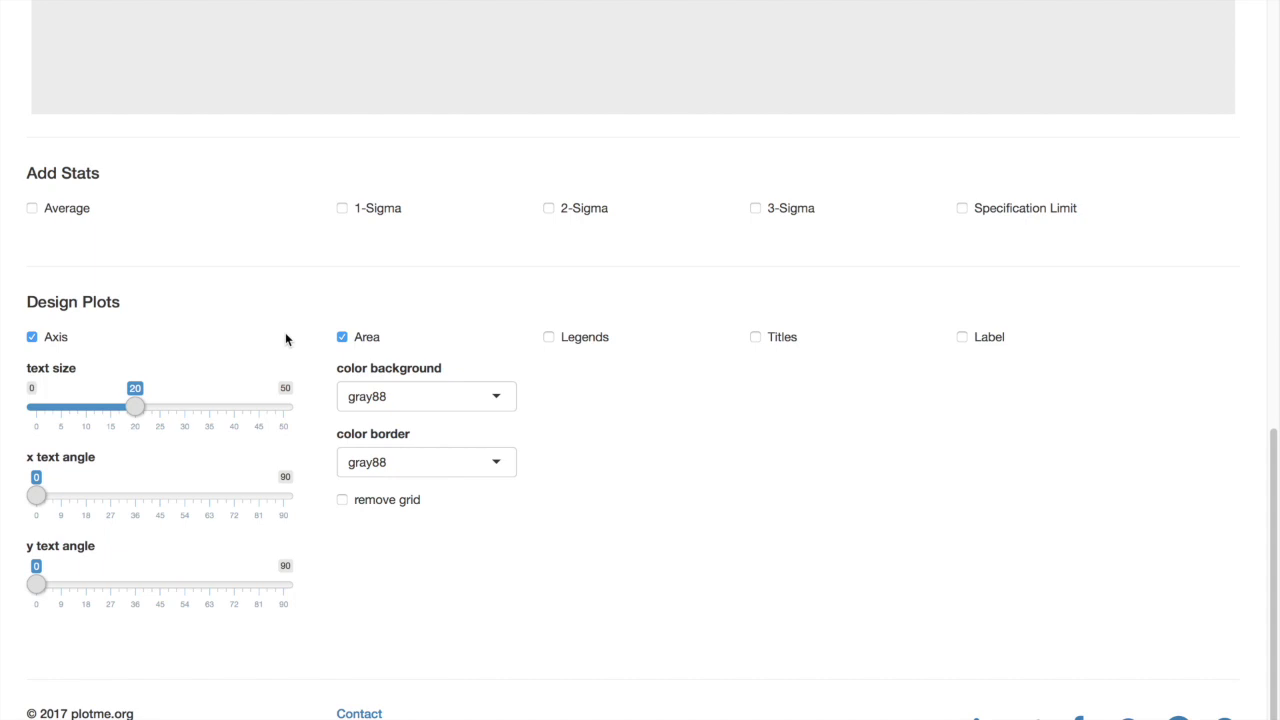
click(549, 338)
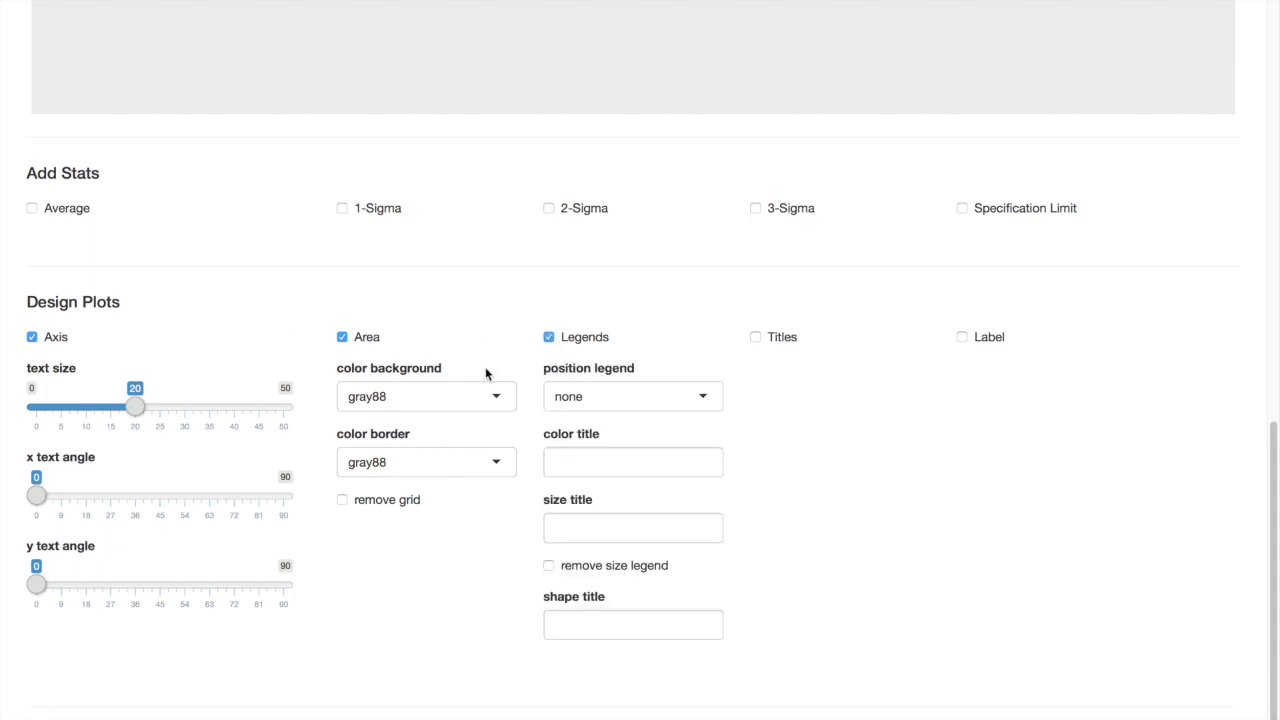
Leave legend position at none and tick Titles to show the title fields, positioned Left
scroll(487, 372, down, 1)
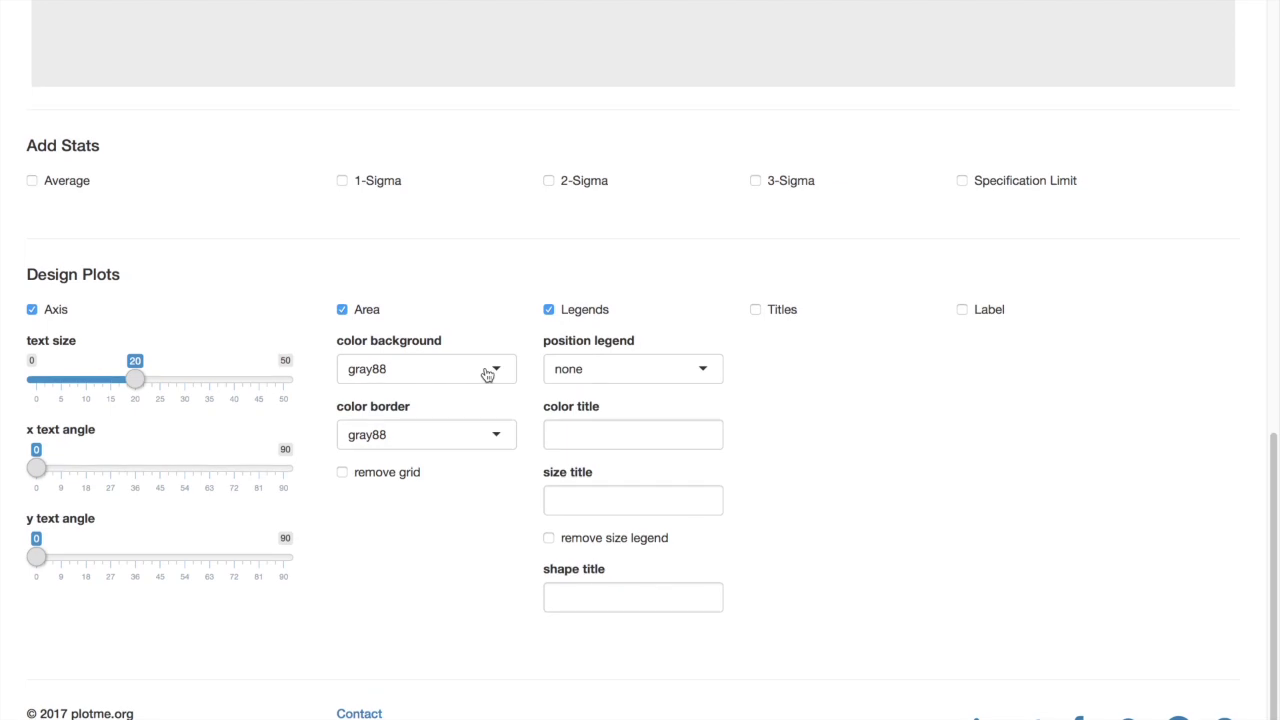
click(680, 368)
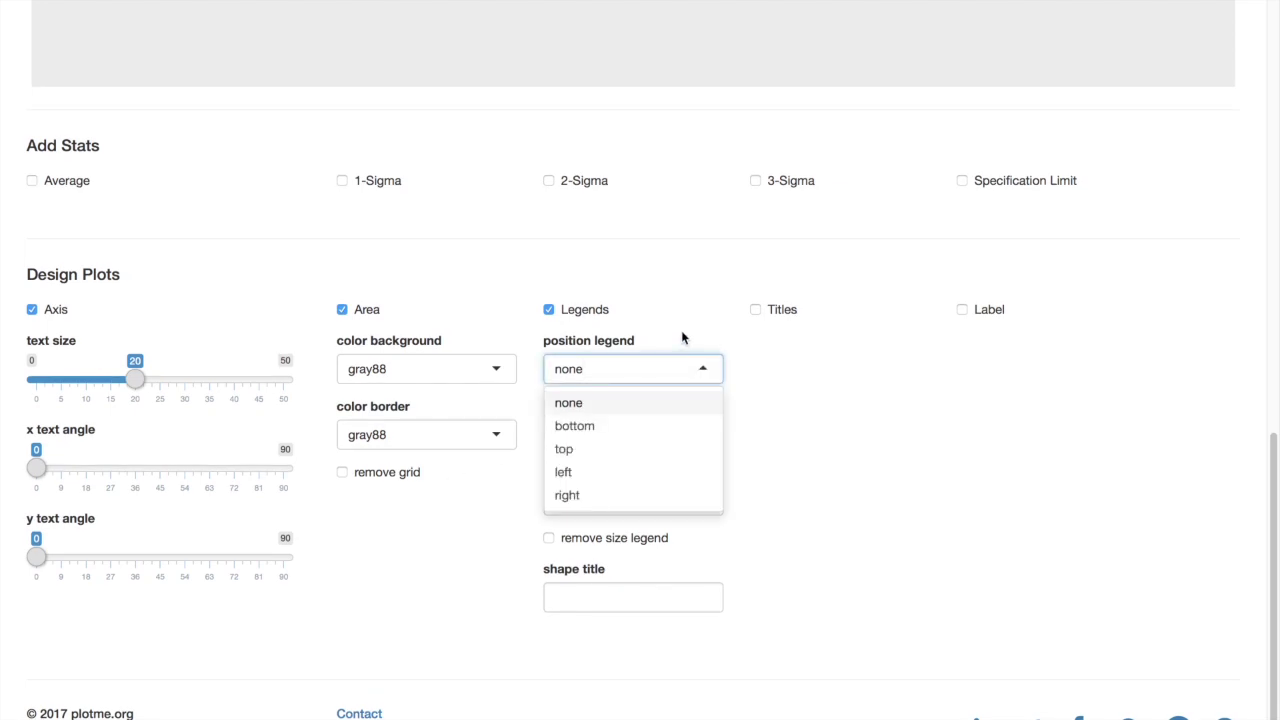
click(683, 337)
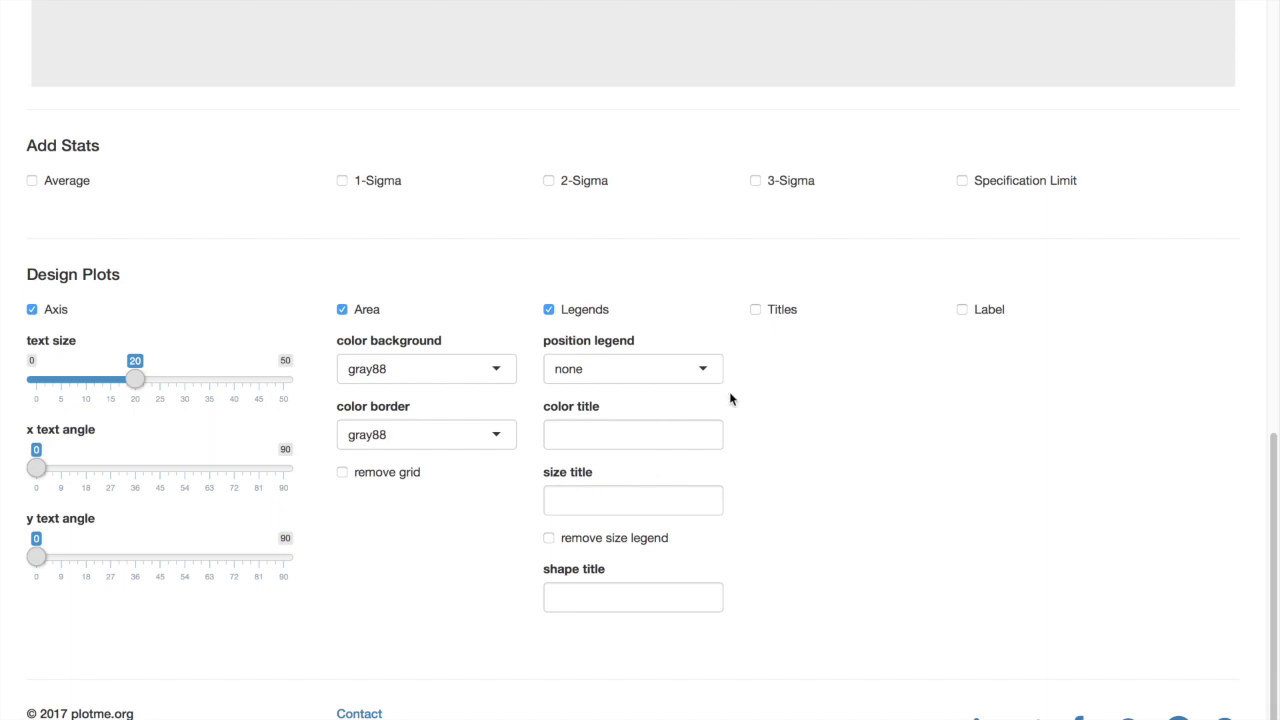
click(756, 310)
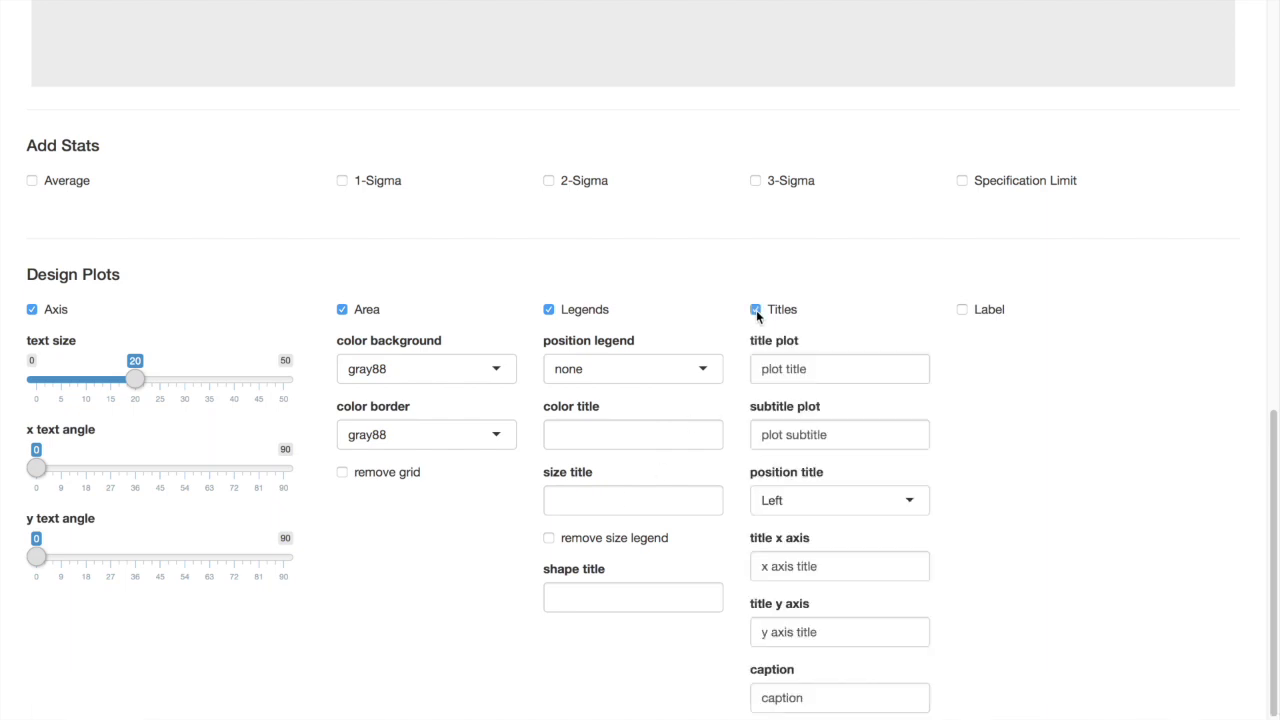
scroll(703, 326, down, 1)
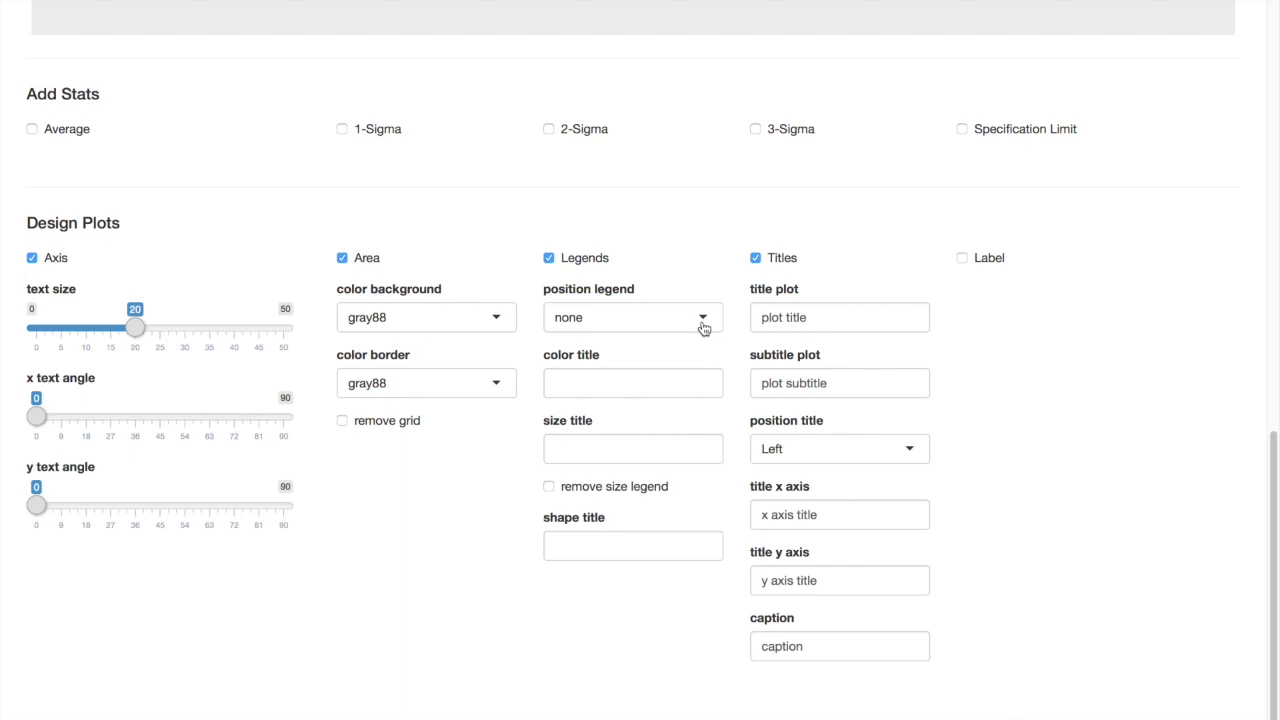
Tick the Label design option (label variable None, vjust/hjust 0, size 5, angle 0)
click(962, 259)
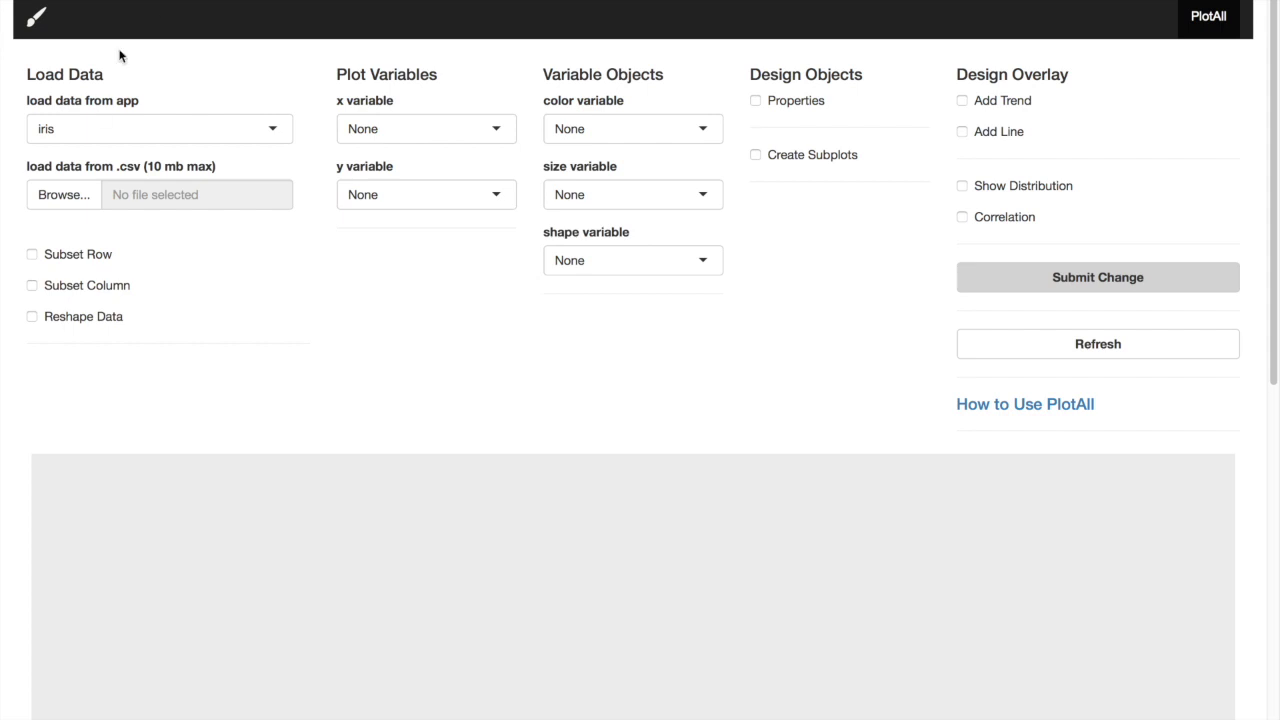
Upload fruits.csv from the Desktop as the data to plot
click(64, 195)
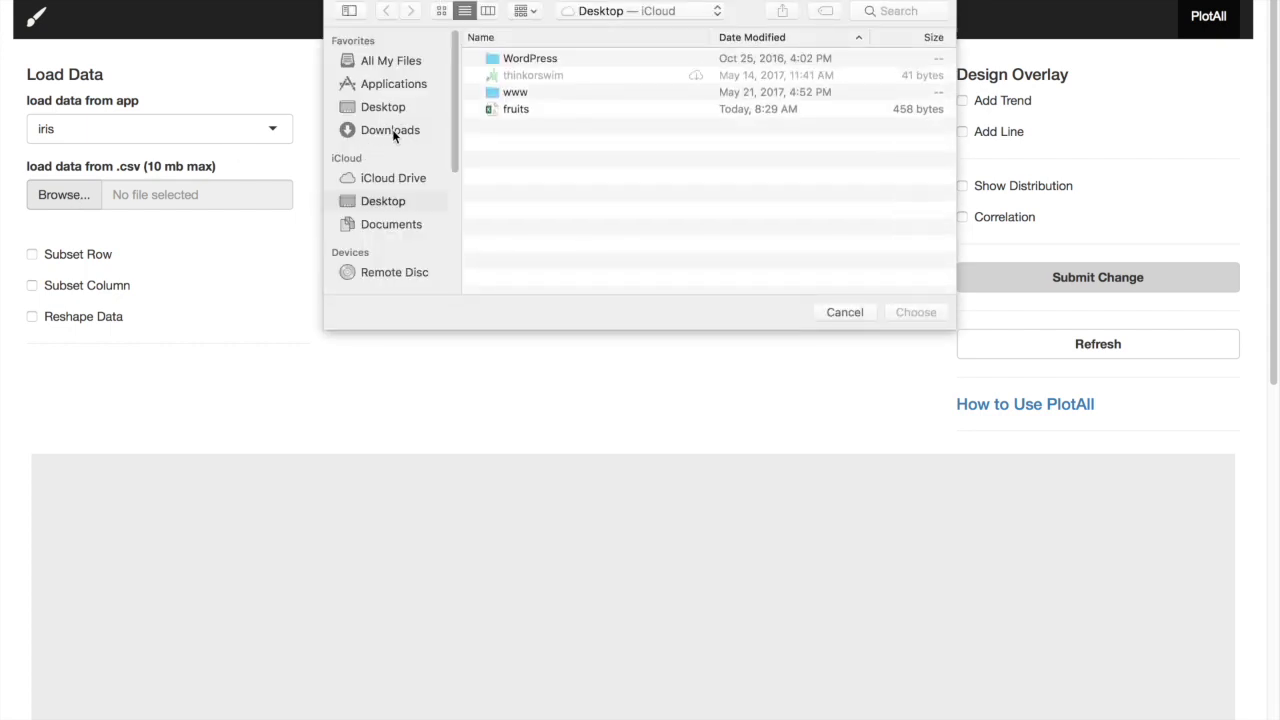
click(518, 110)
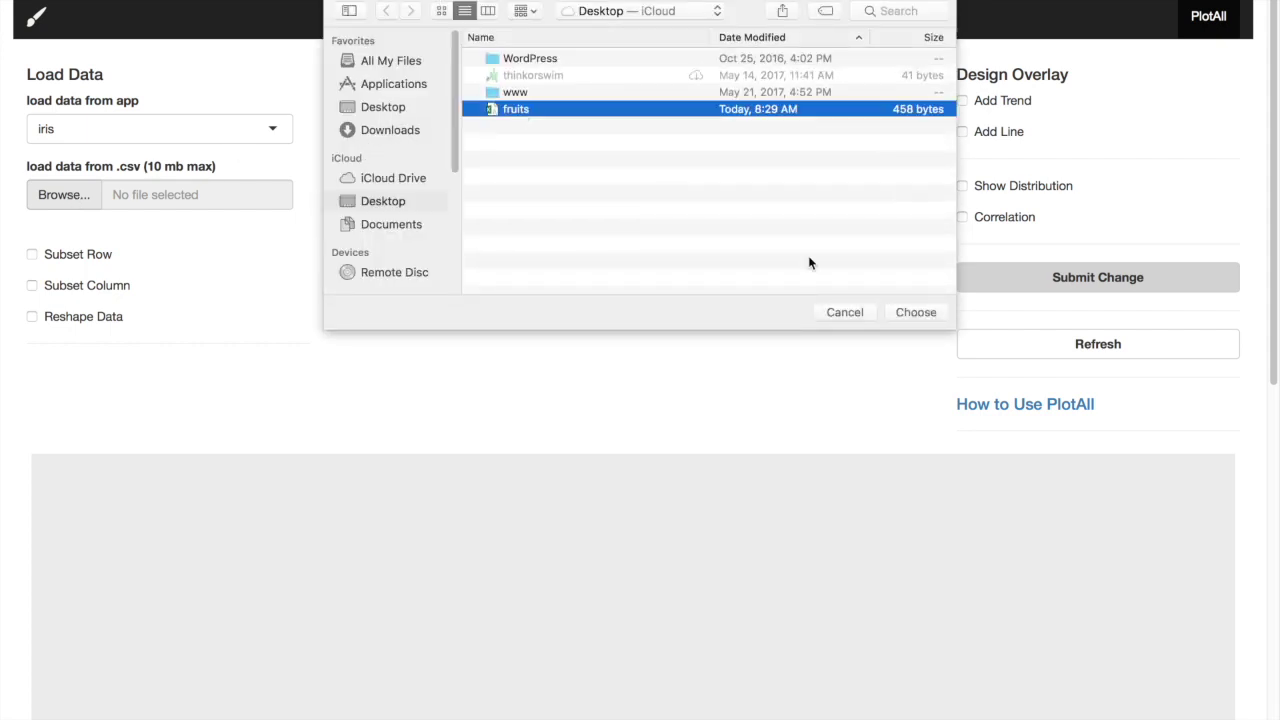
click(915, 312)
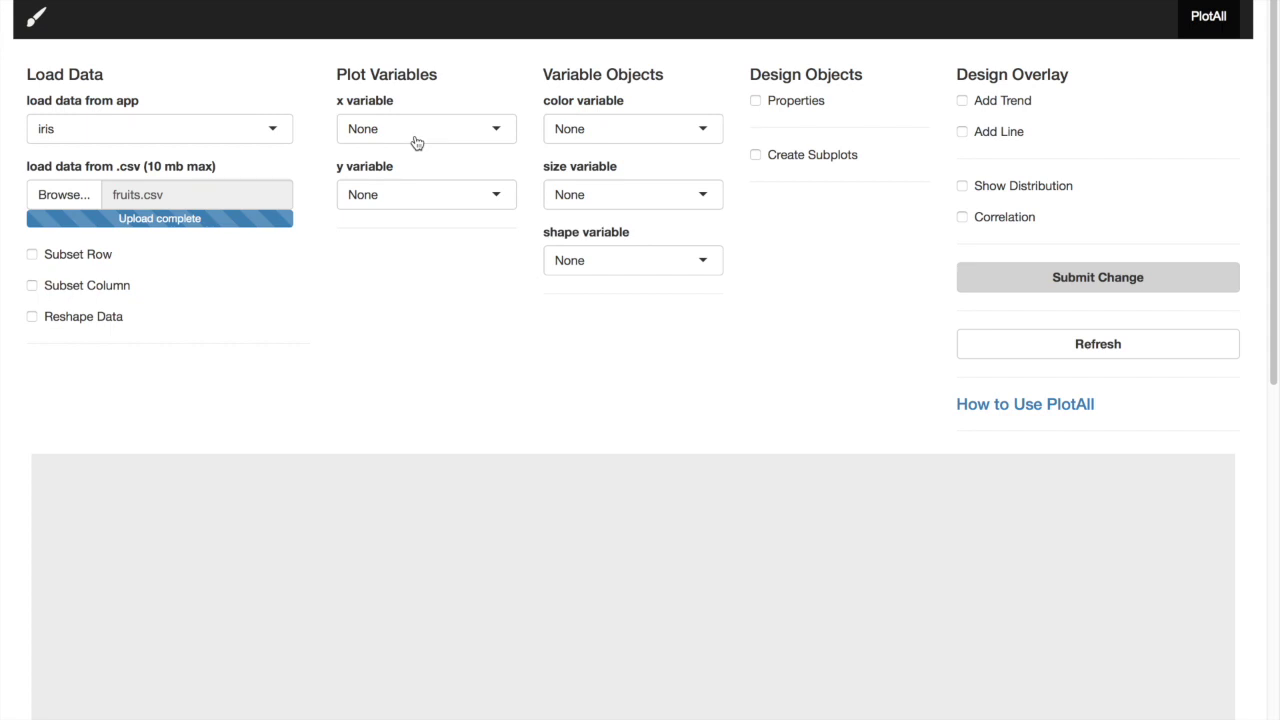
click(416, 130)
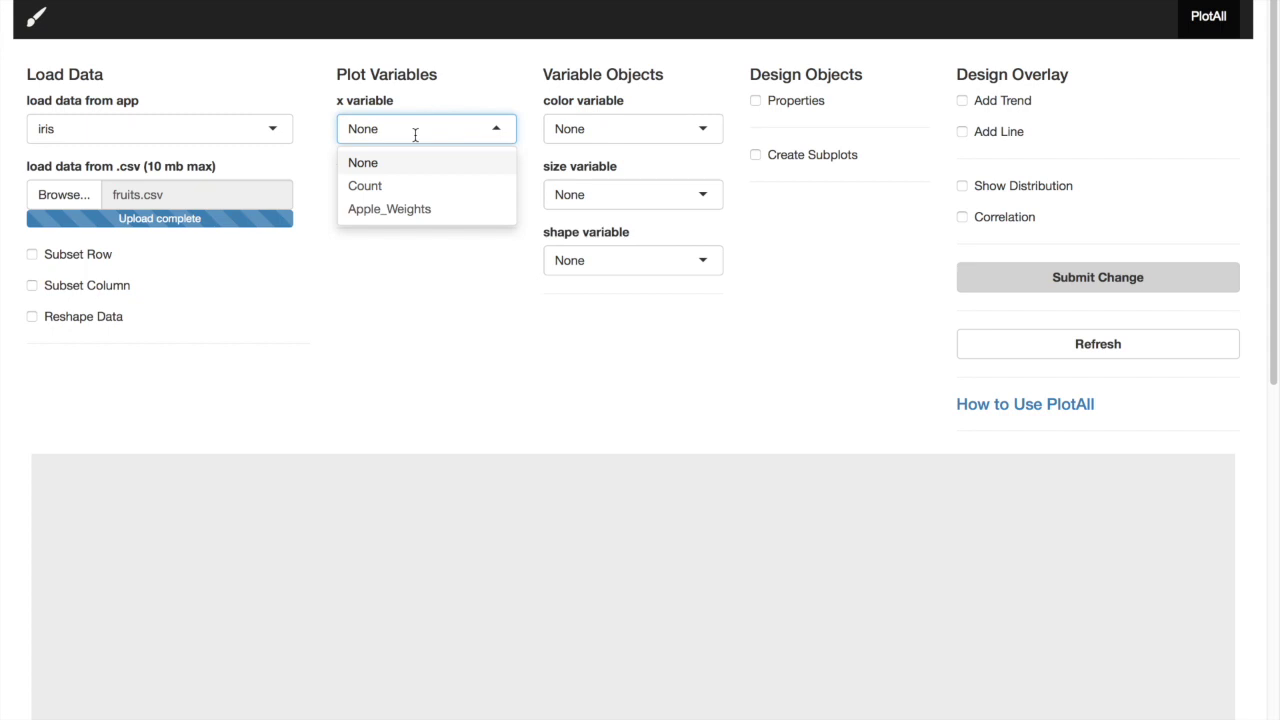
Plot Count on the x axis against Apple_Weights on the y axis and submit
click(405, 188)
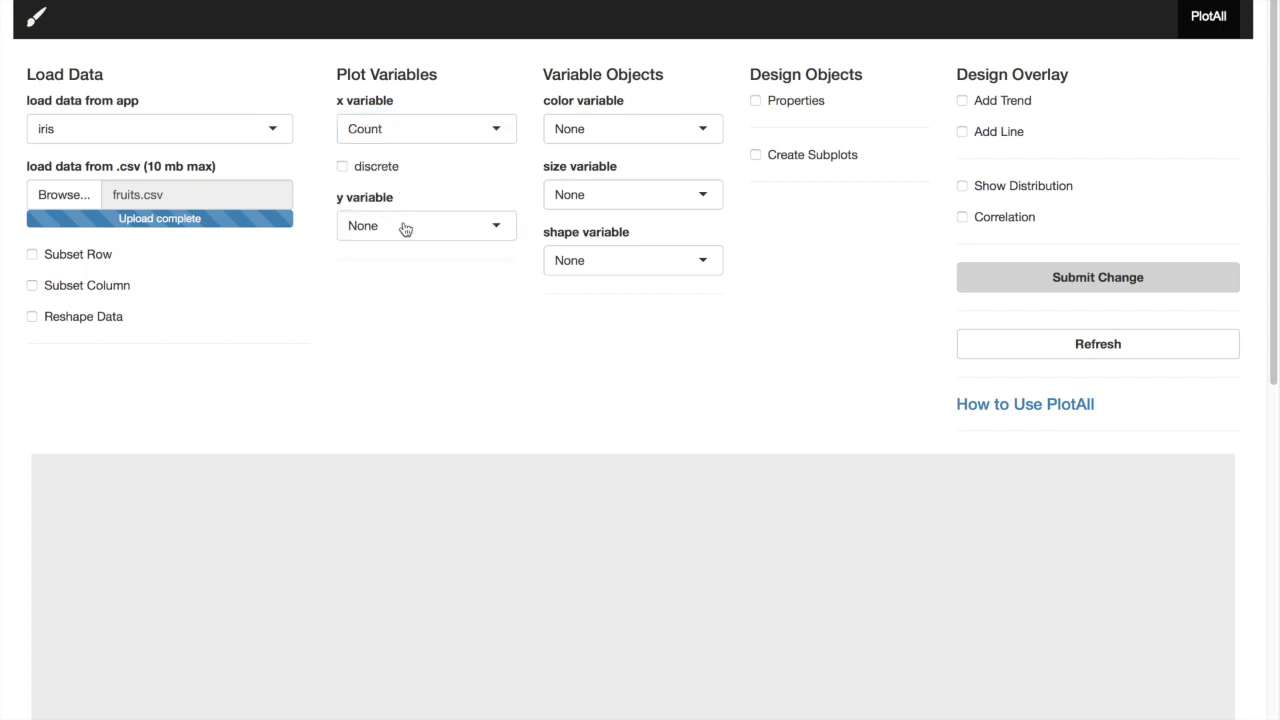
click(405, 229)
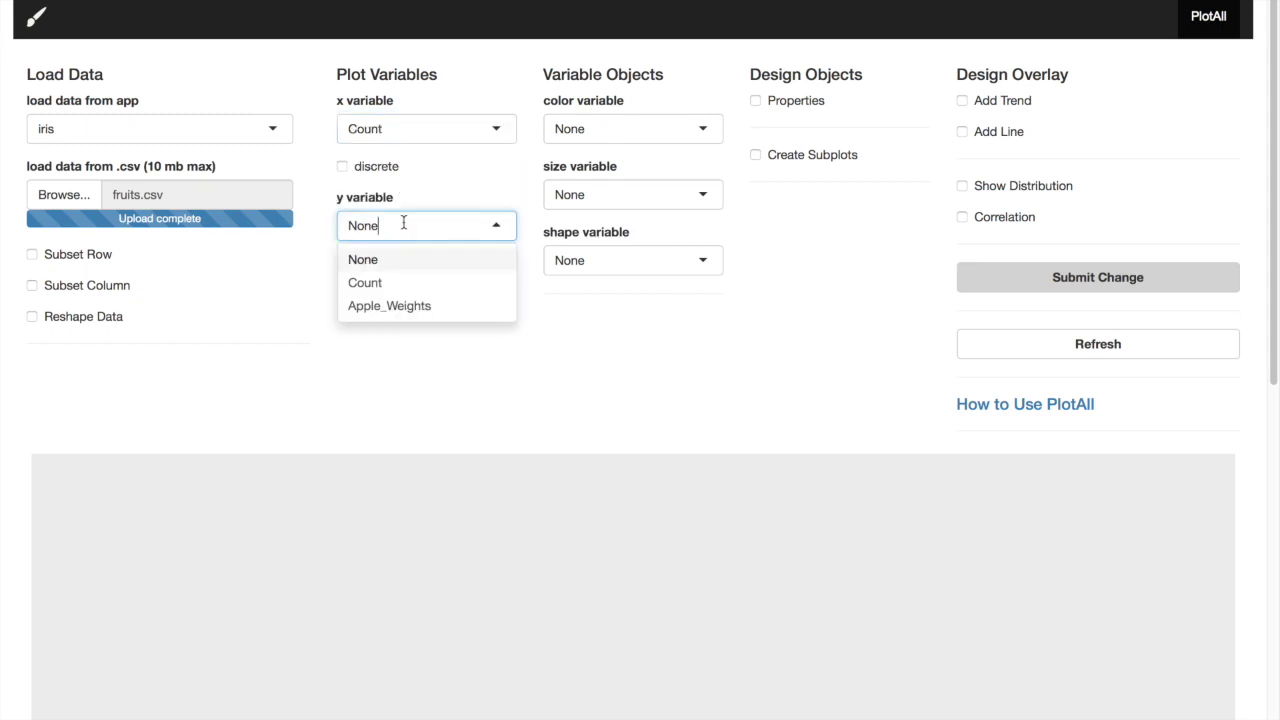
click(411, 308)
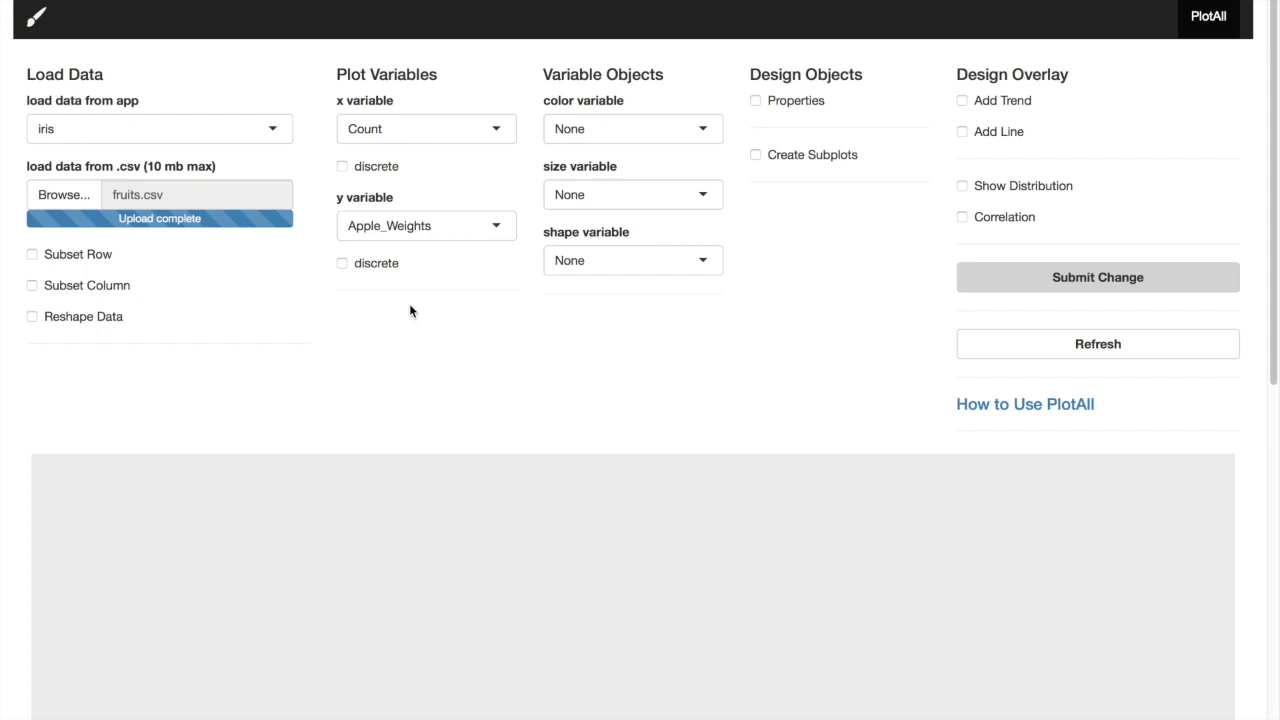
click(1025, 293)
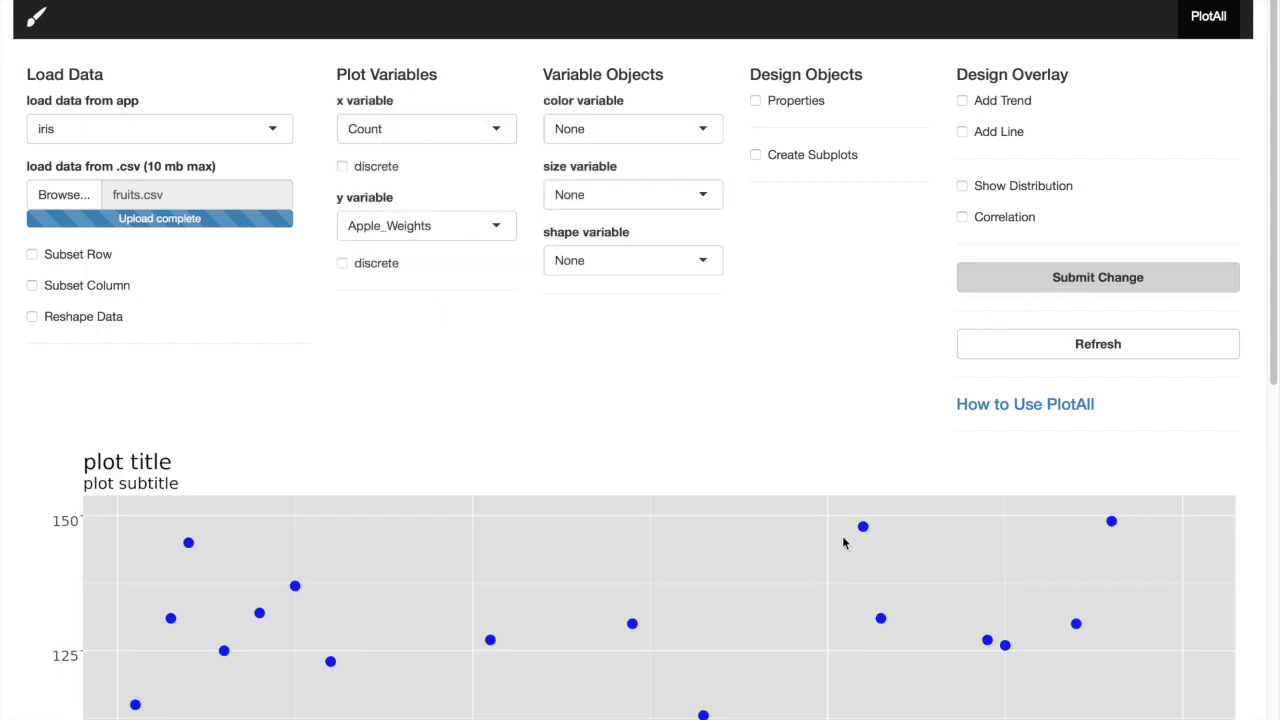
scroll(843, 543, down, 5)
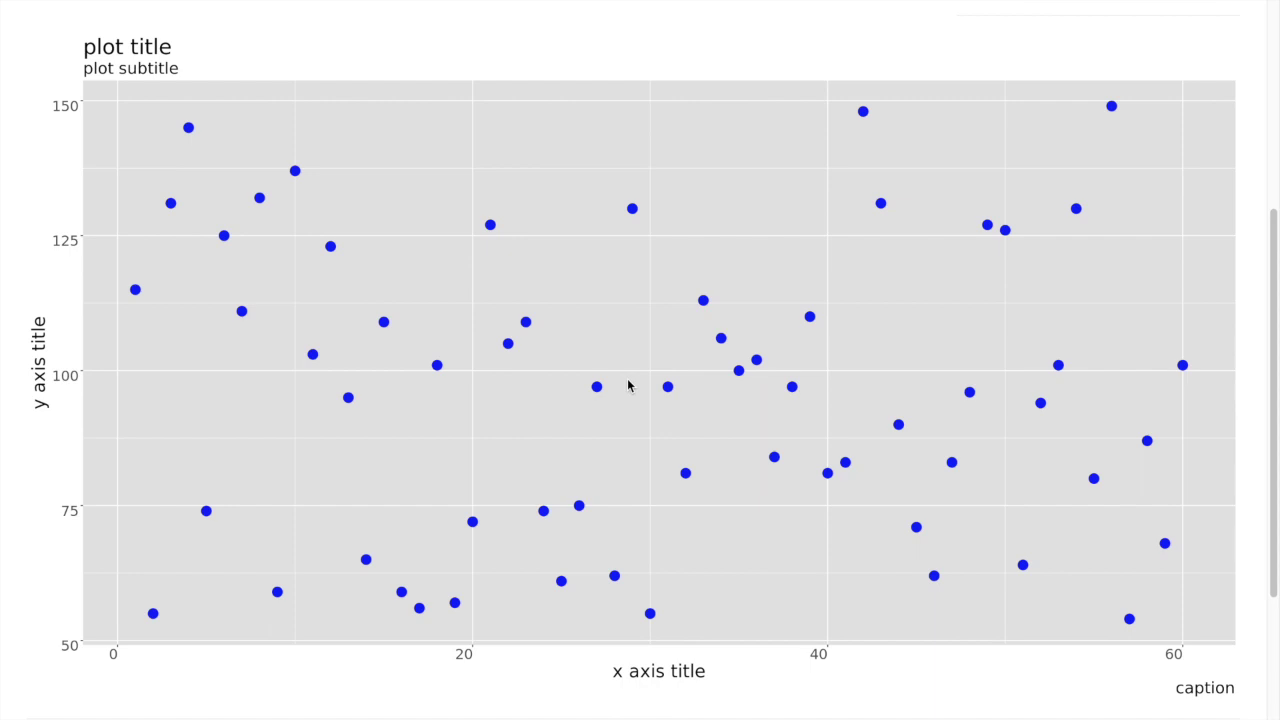
scroll(628, 385, up, 5)
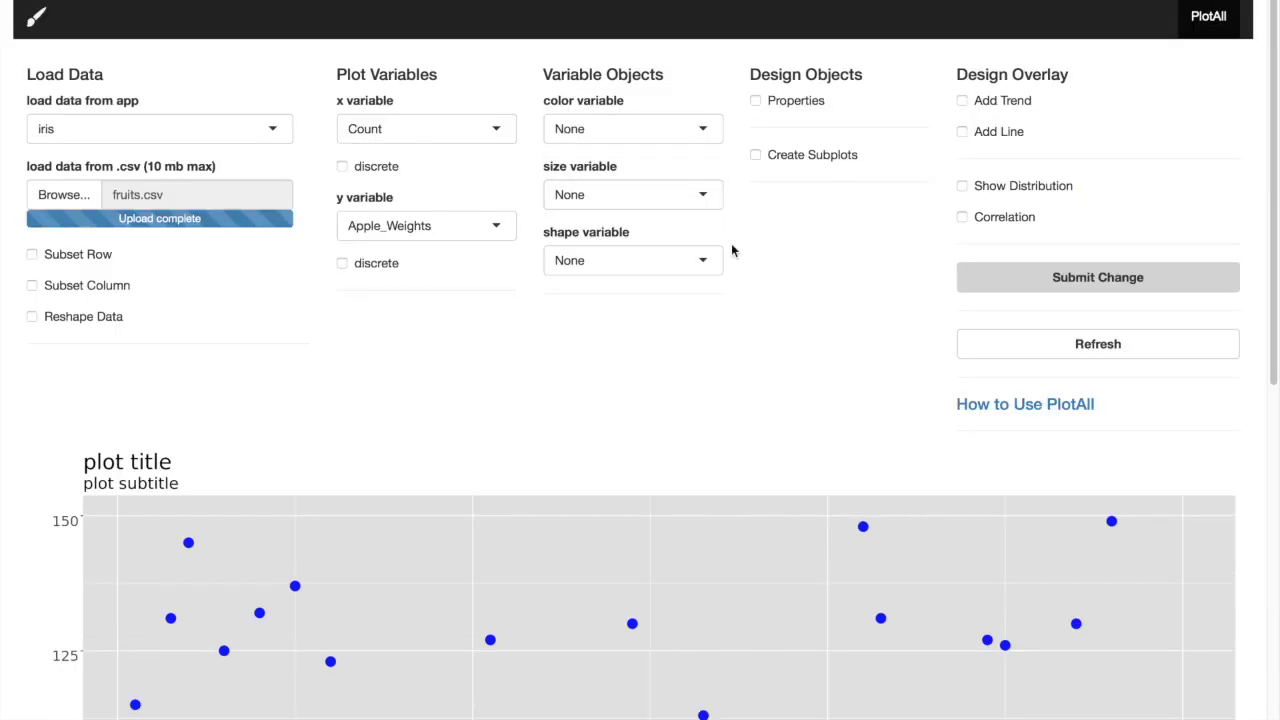
click(755, 101)
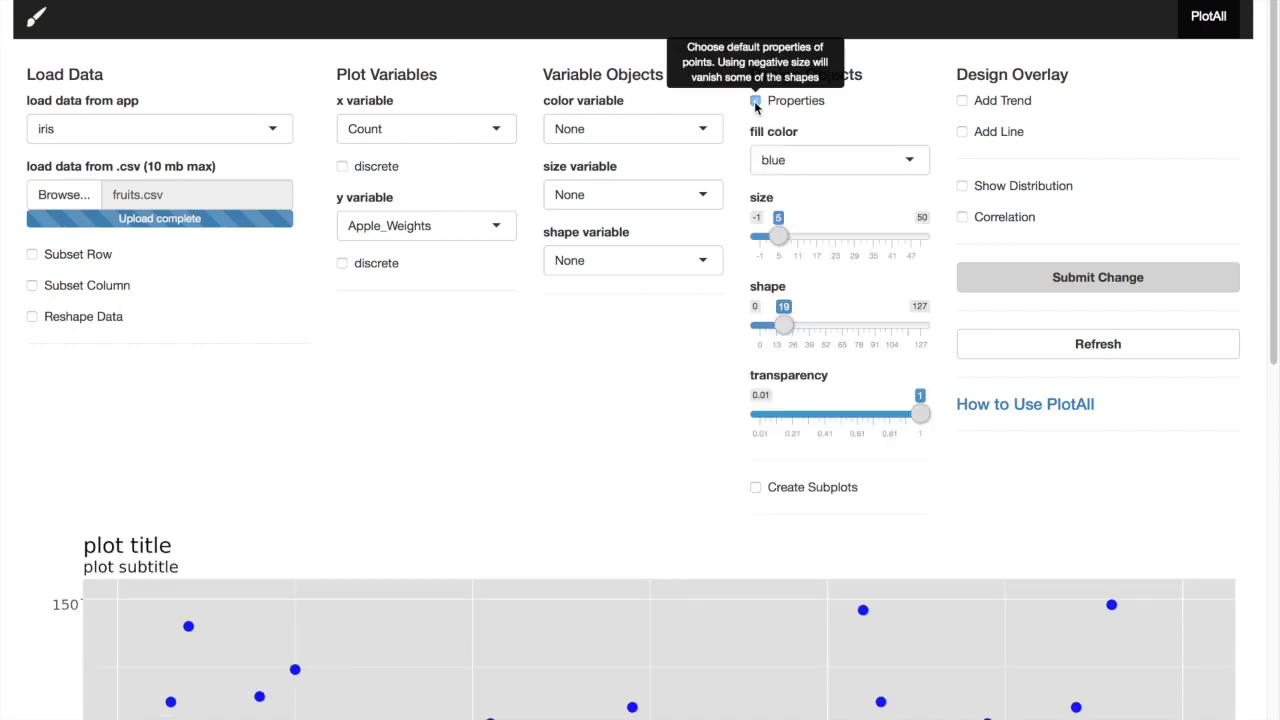
Change the point fill colour from blue to red and redraw the plot
click(787, 166)
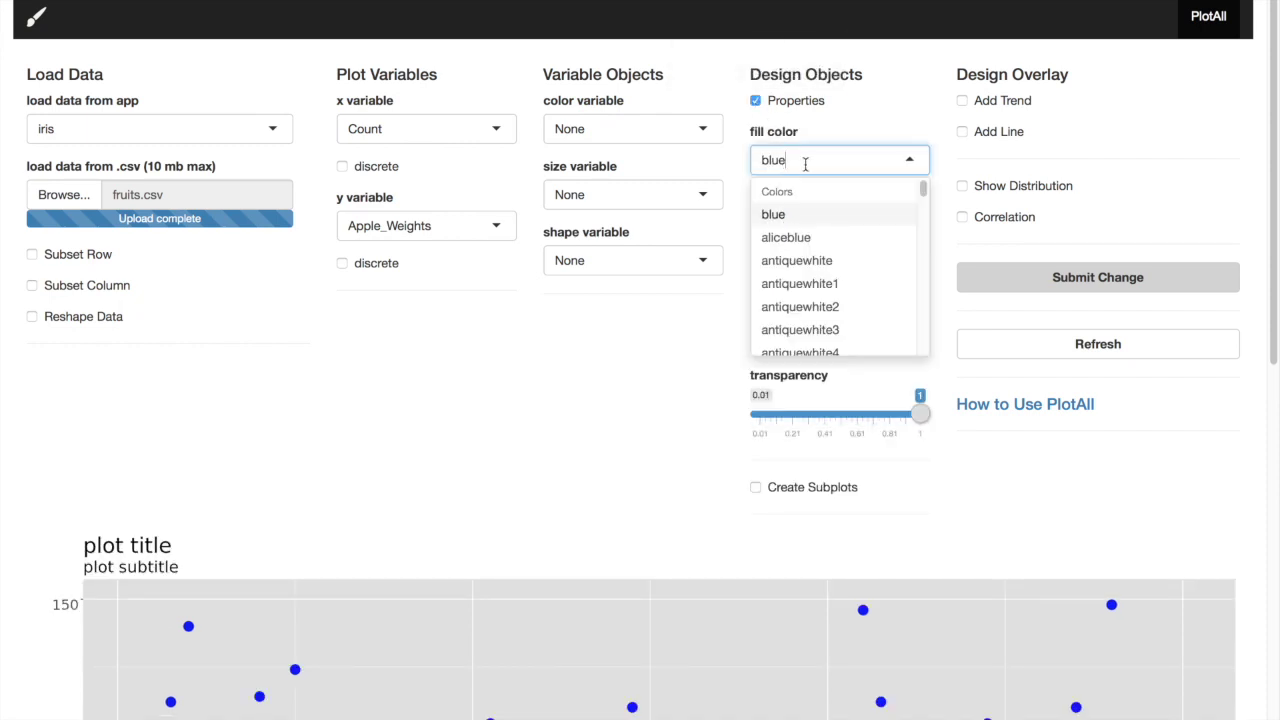
key(BackSpace)
text(red)
click(795, 217)
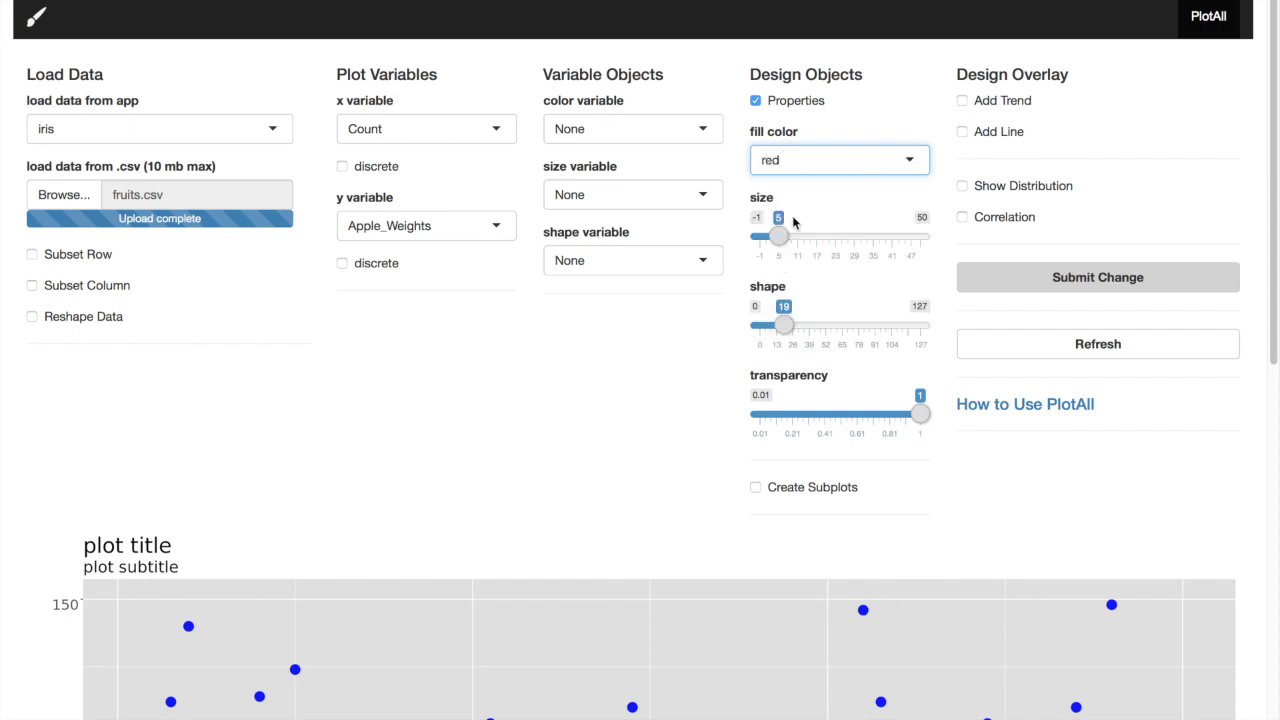
click(1001, 287)
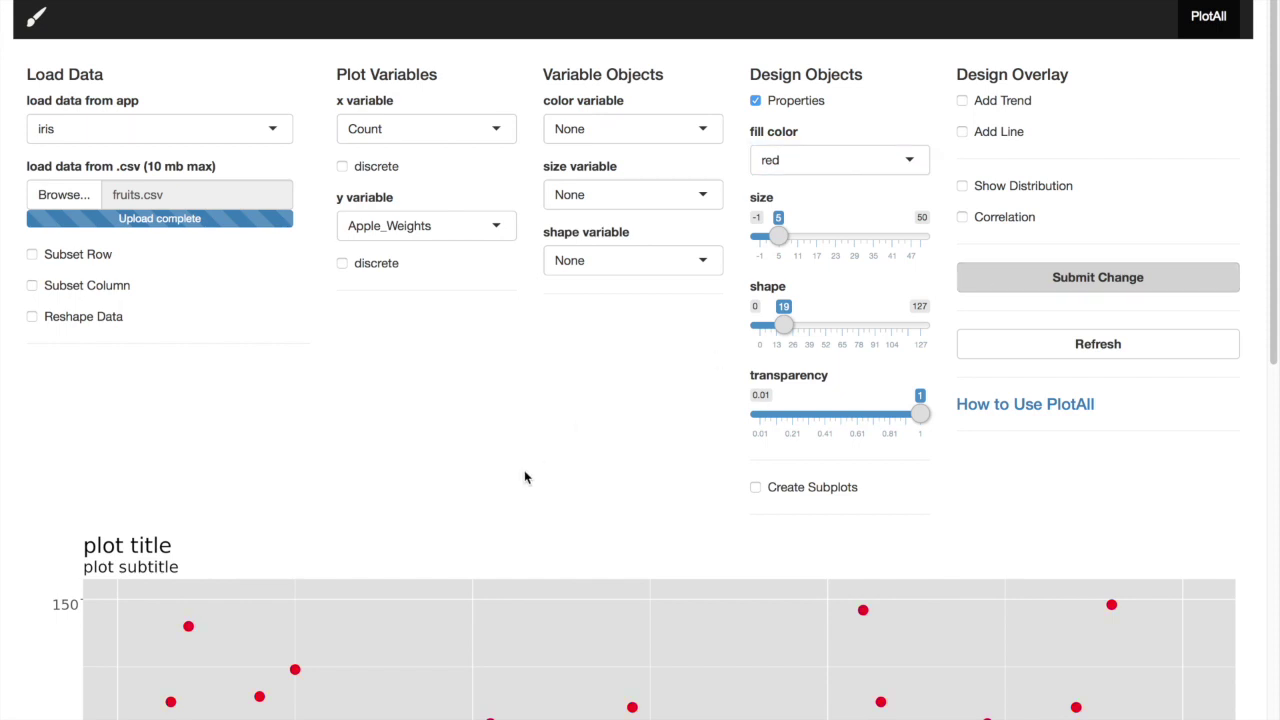
scroll(524, 477, down, 5)
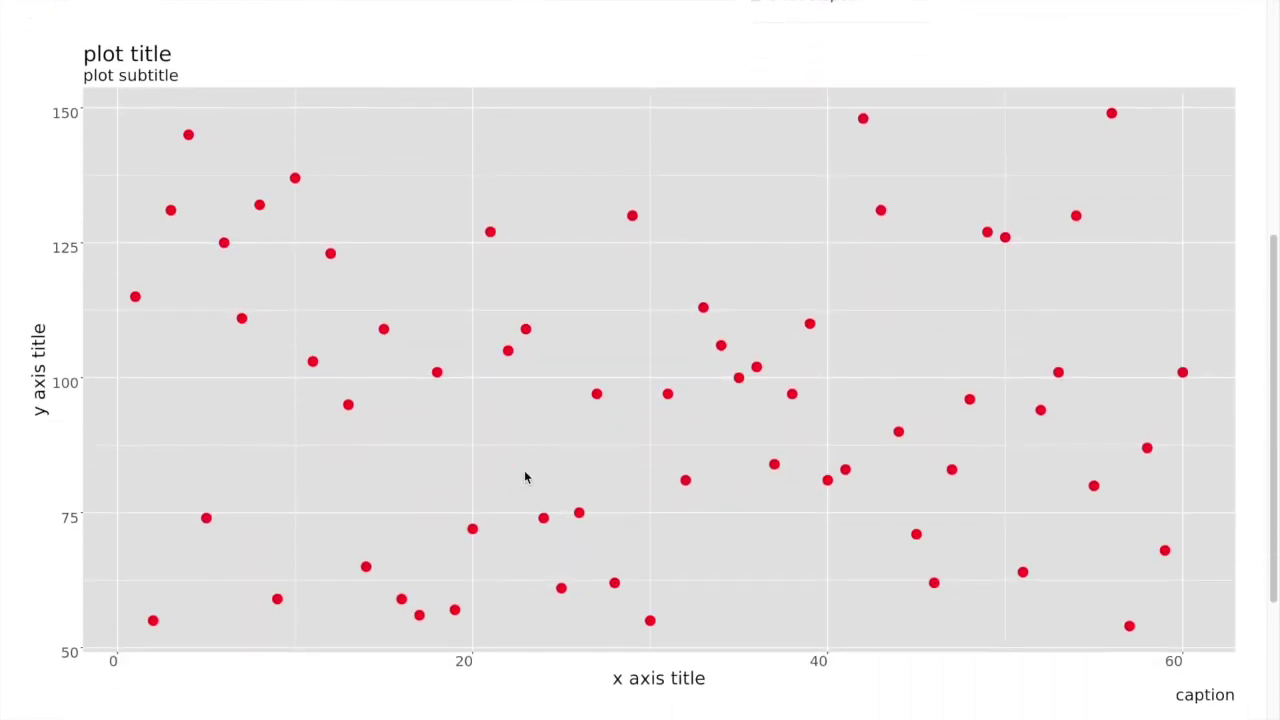
scroll(524, 477, down, 1)
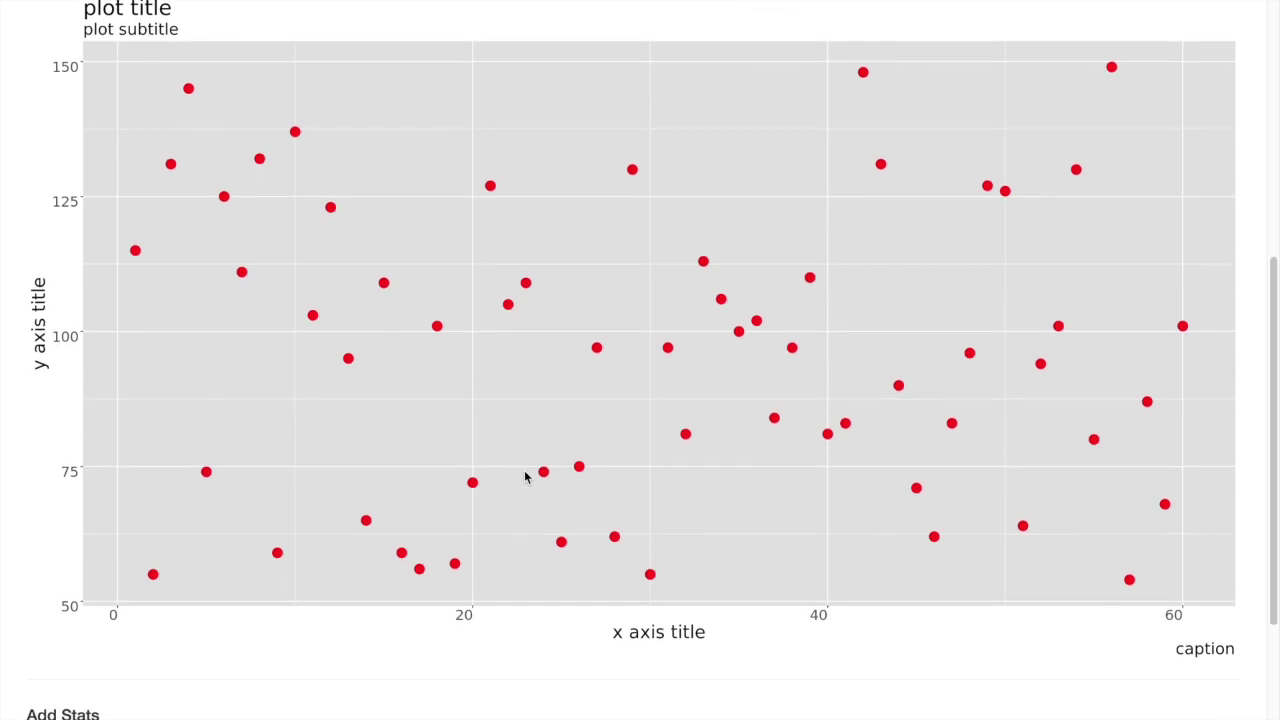
scroll(524, 477, up, 1)
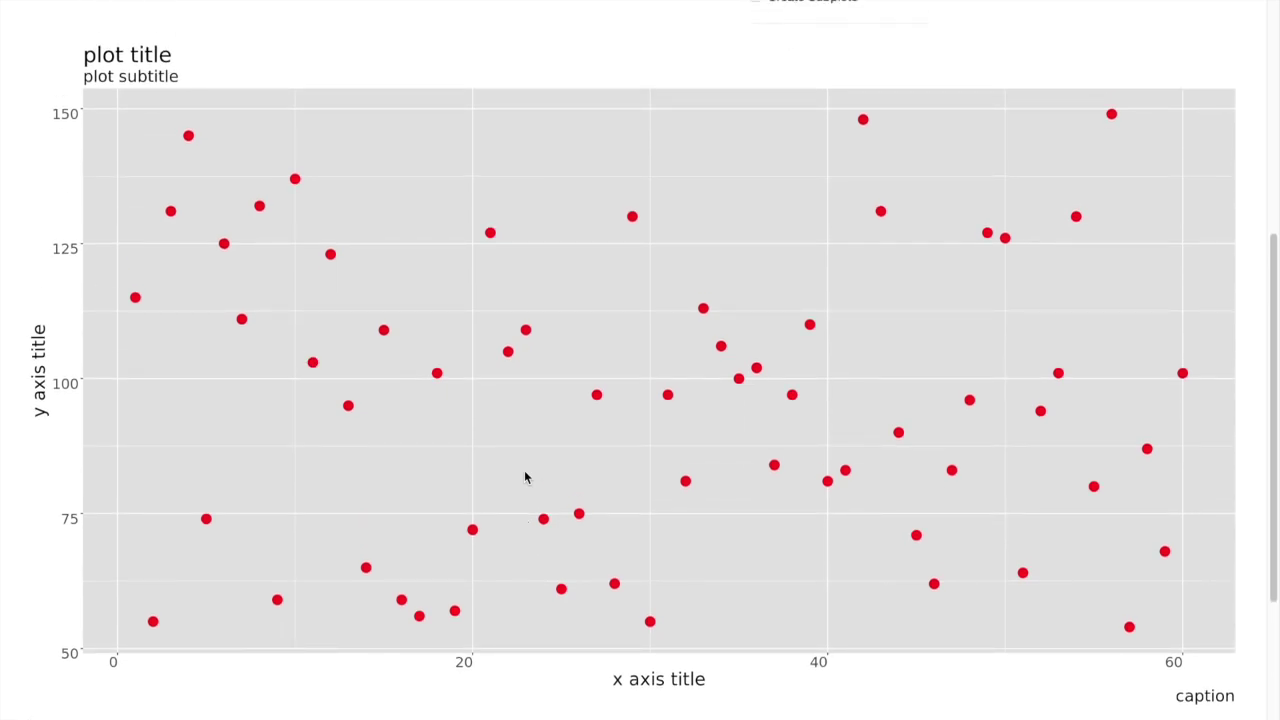
scroll(525, 476, up, 1)
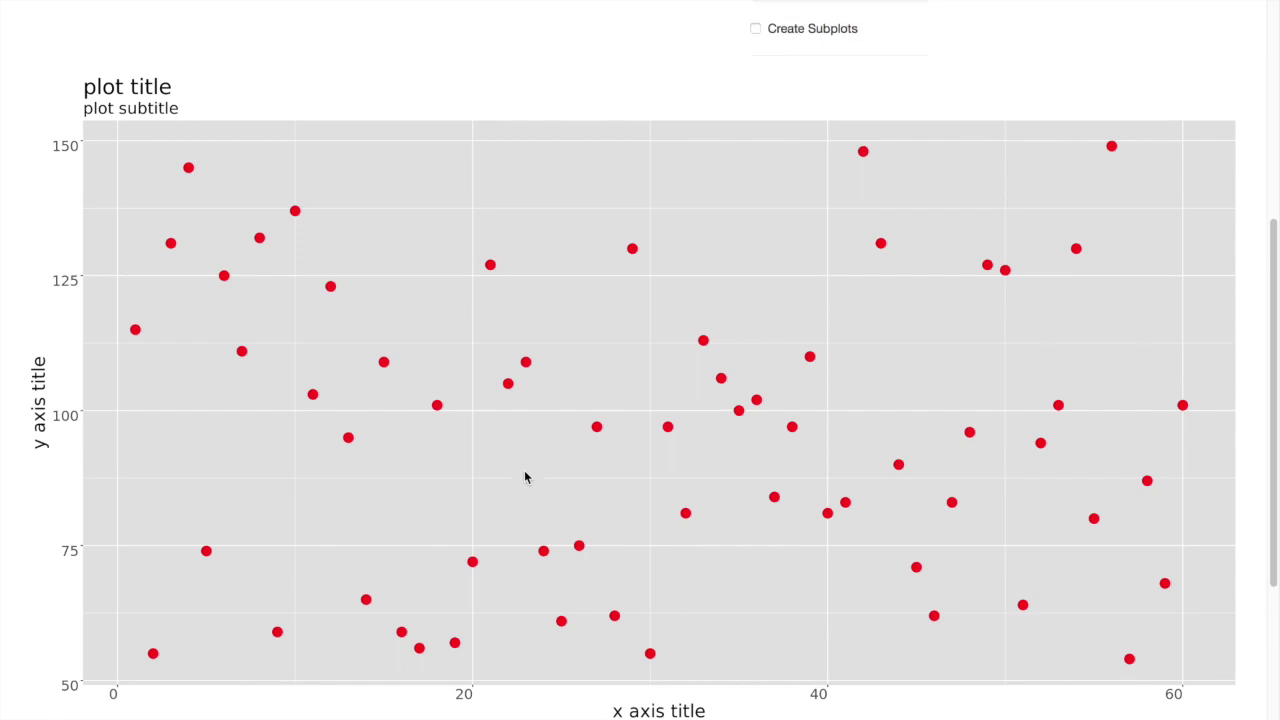
scroll(524, 478, up, 10)
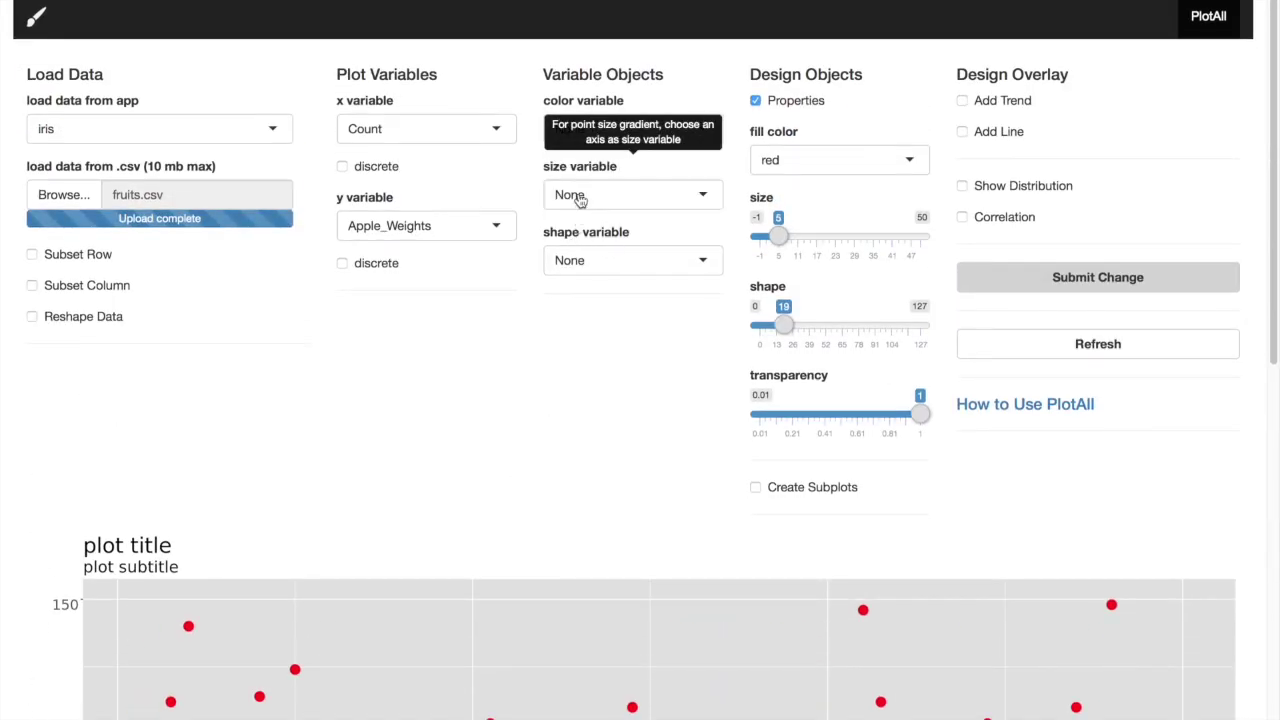
Set the size variable to Apple_Weights and redraw the plot
click(579, 195)
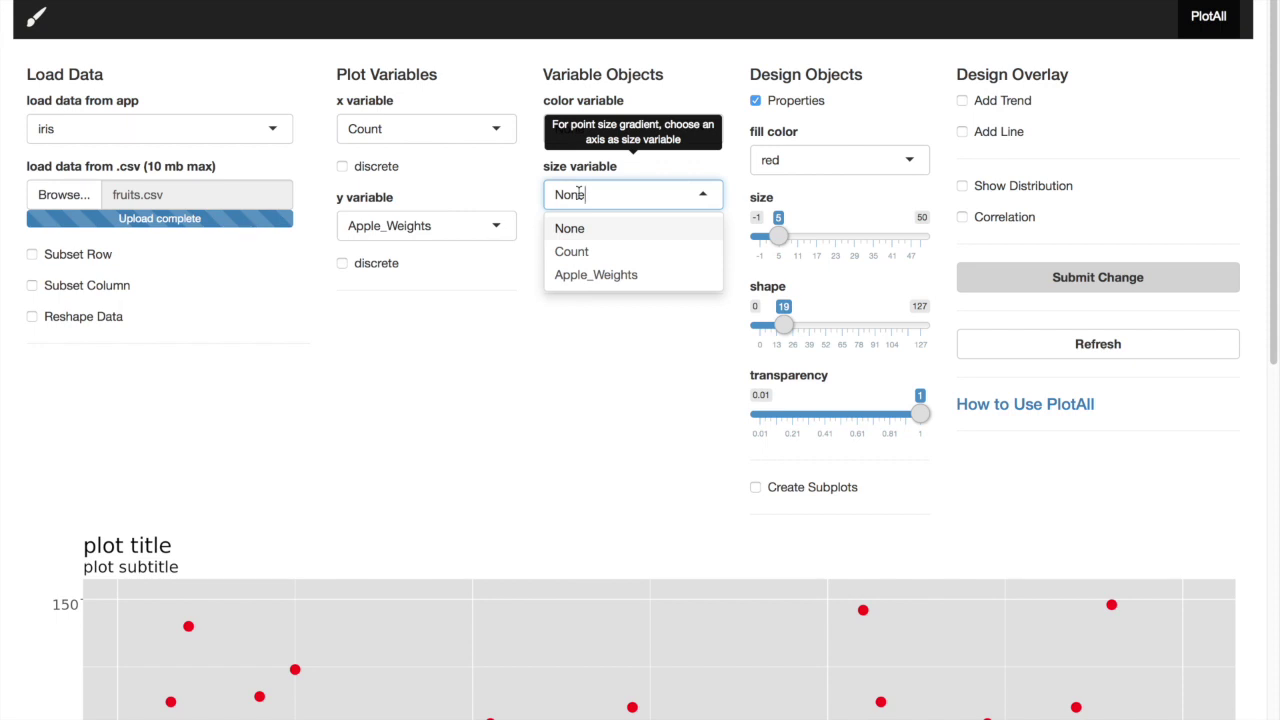
click(588, 277)
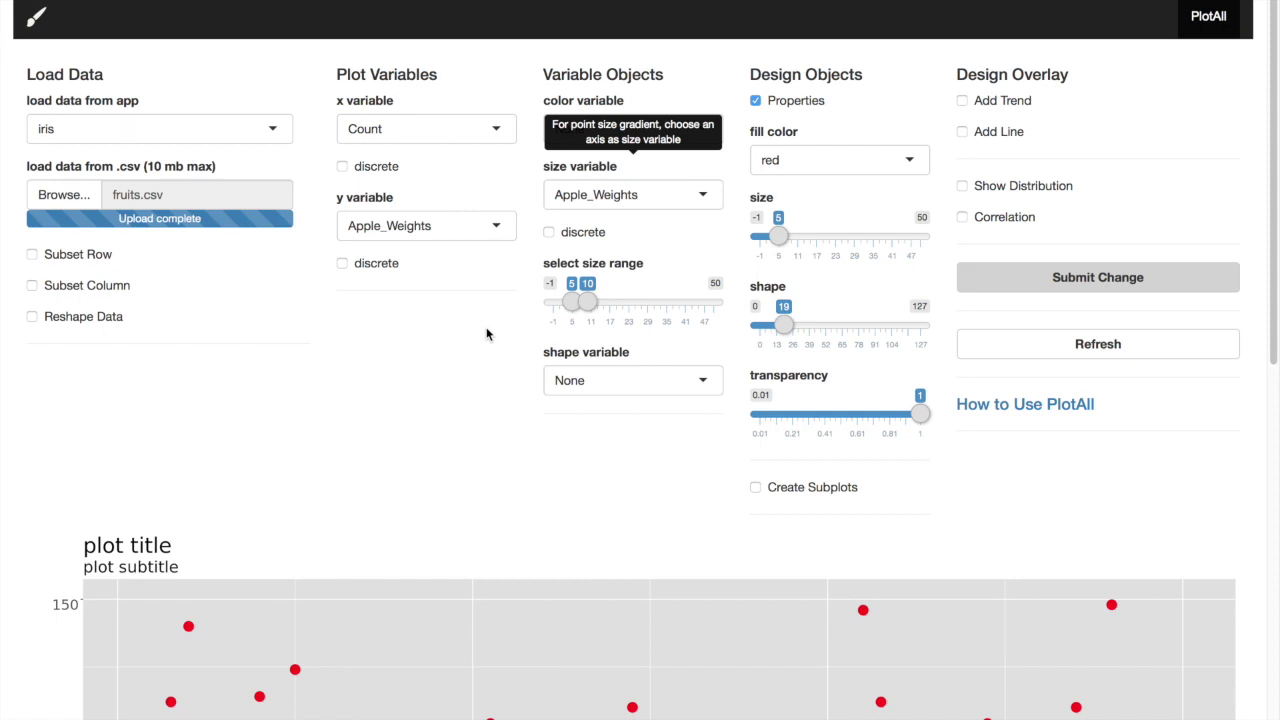
scroll(487, 334, down, 1)
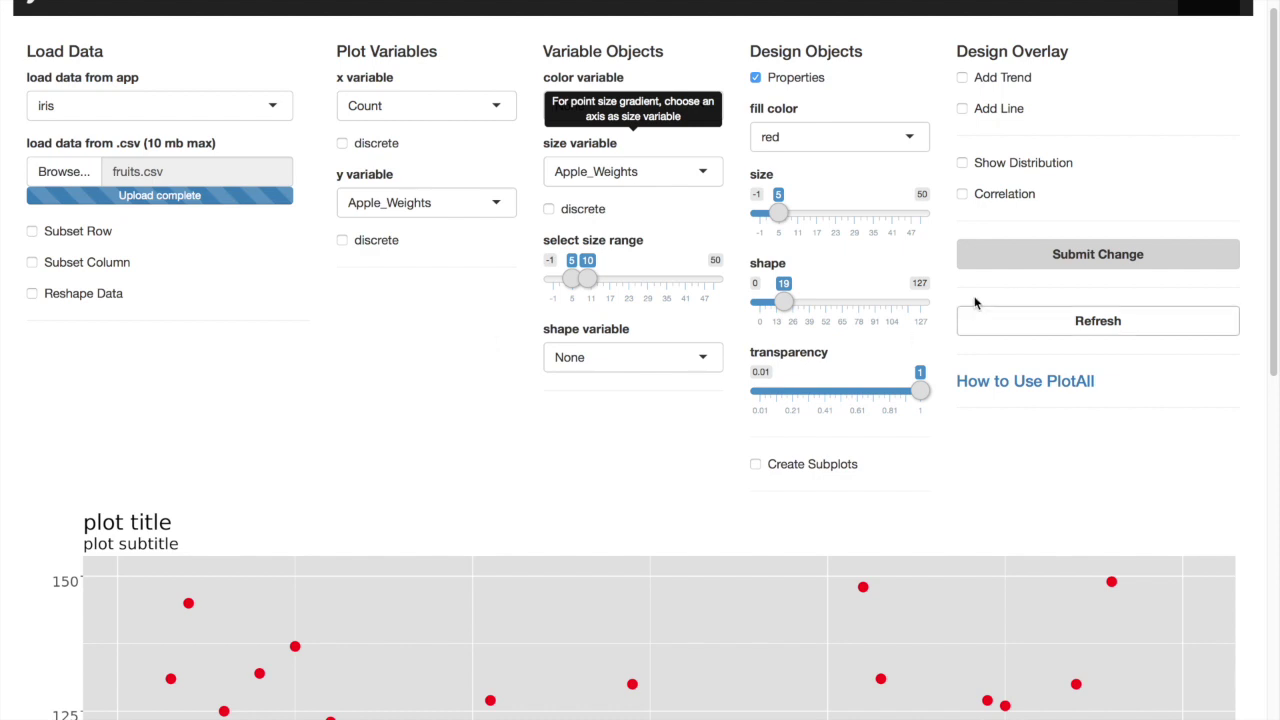
click(1029, 256)
scroll(1029, 263, down, 5)
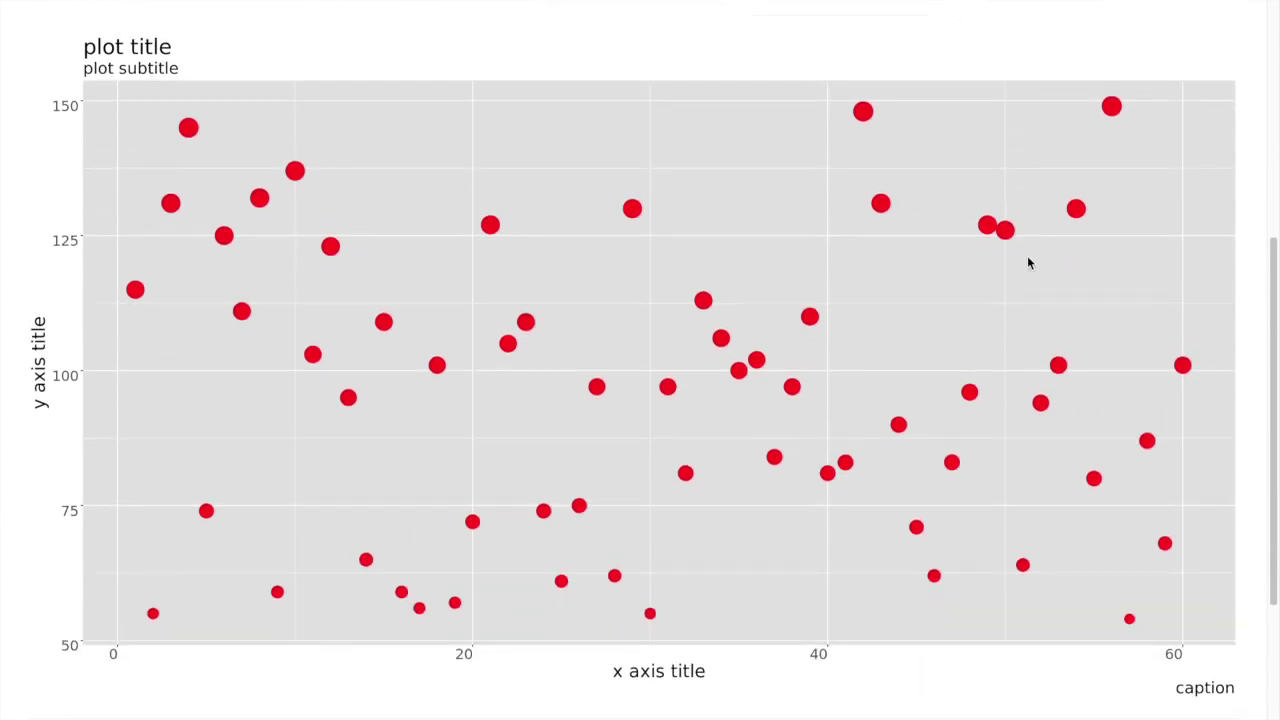
scroll(190, 353, down, 1)
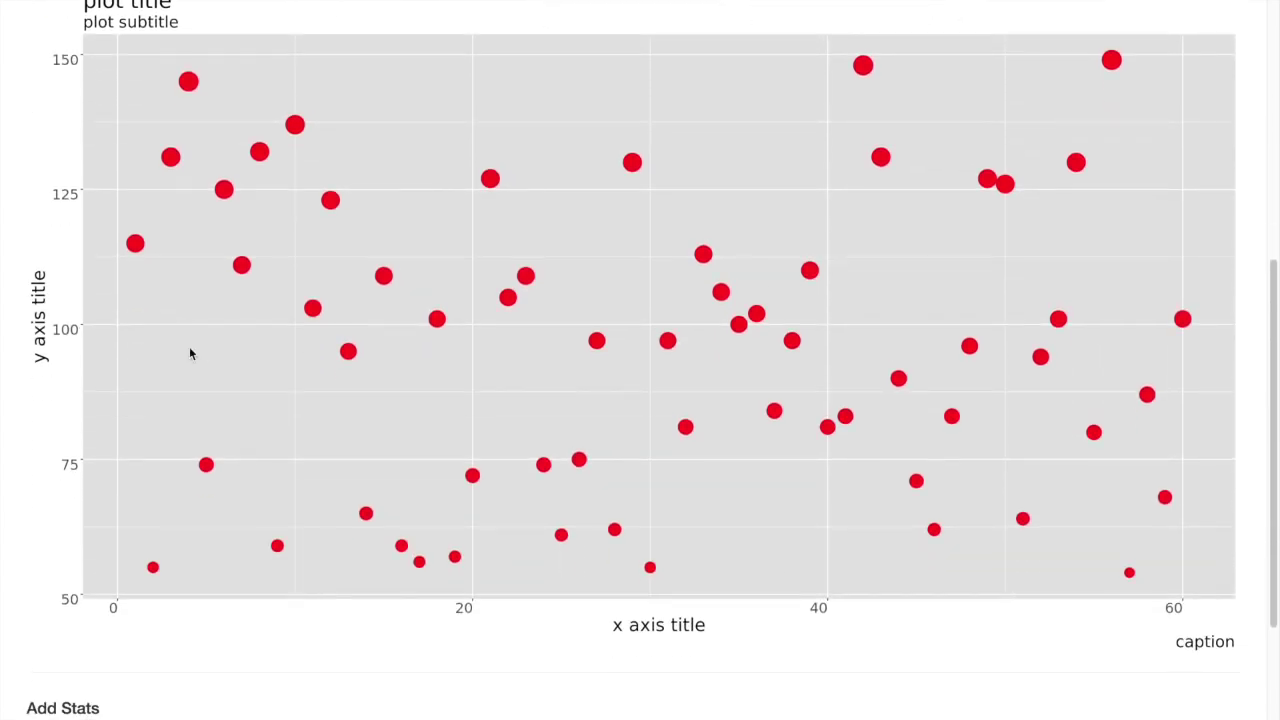
scroll(190, 353, up, 5)
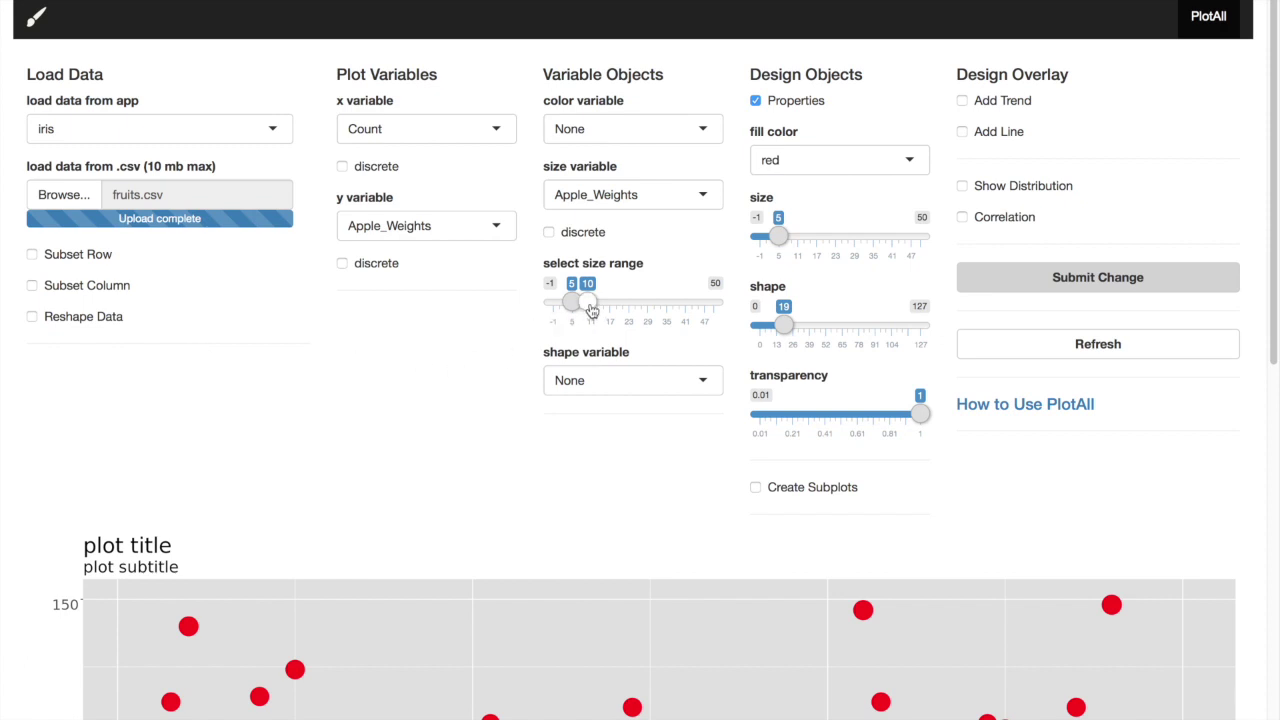
Raise the size range's upper limit from 10 to 30 and redraw the plot
drag(591, 311, 655, 311)
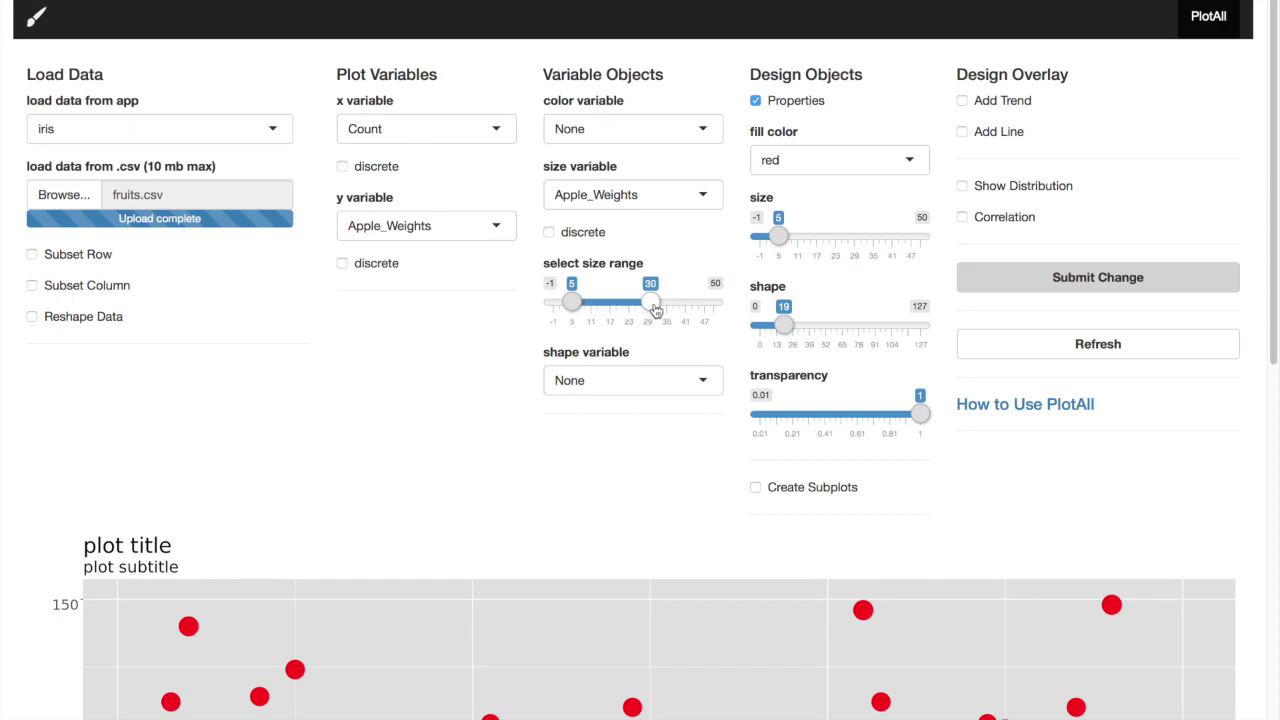
click(1024, 290)
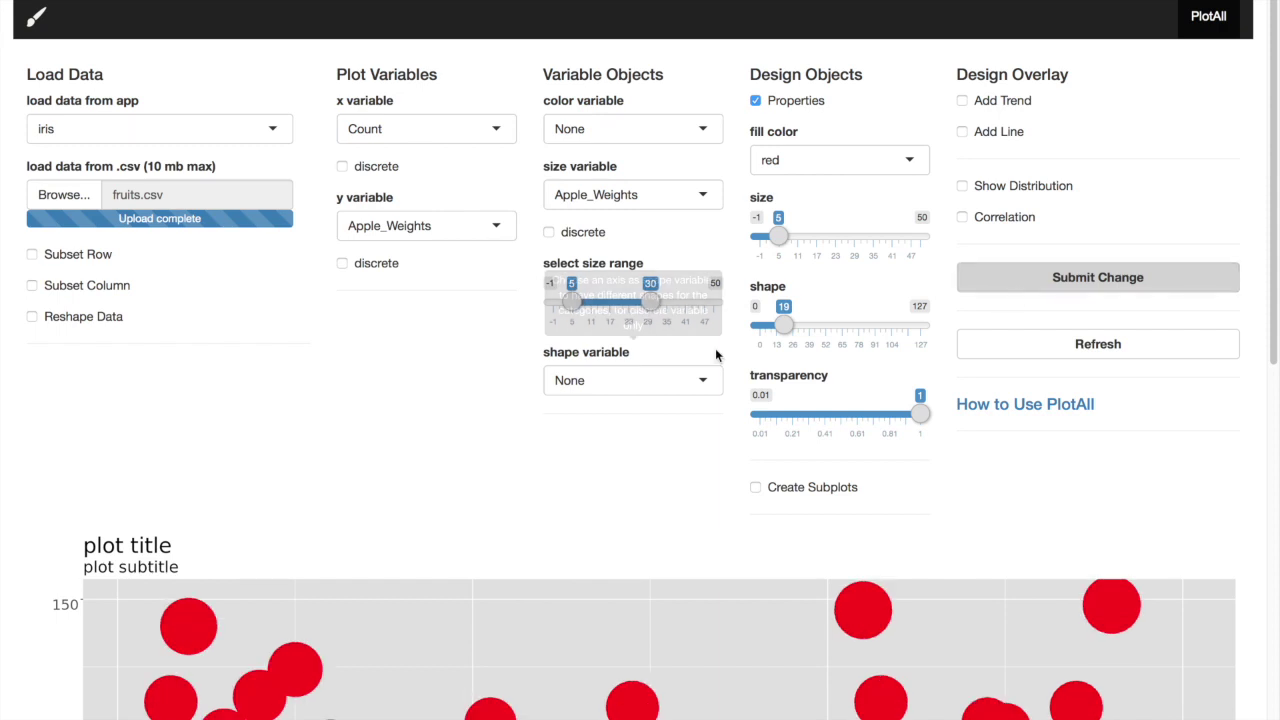
Scroll past the redrawn plot of red weight-sized points to the Add Stats and Design Plots sections
scroll(556, 459, down, 5)
scroll(557, 462, down, 1)
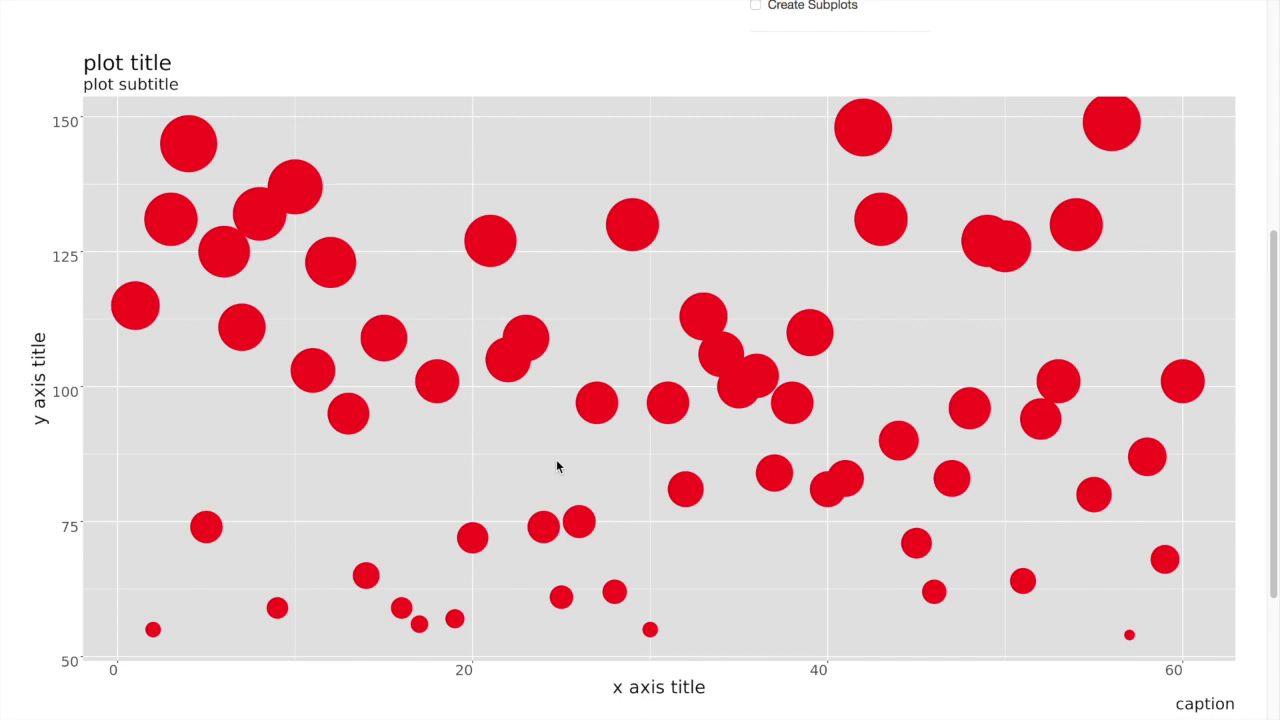
scroll(557, 465, up, 2)
scroll(557, 465, down, 3)
scroll(557, 465, up, 3)
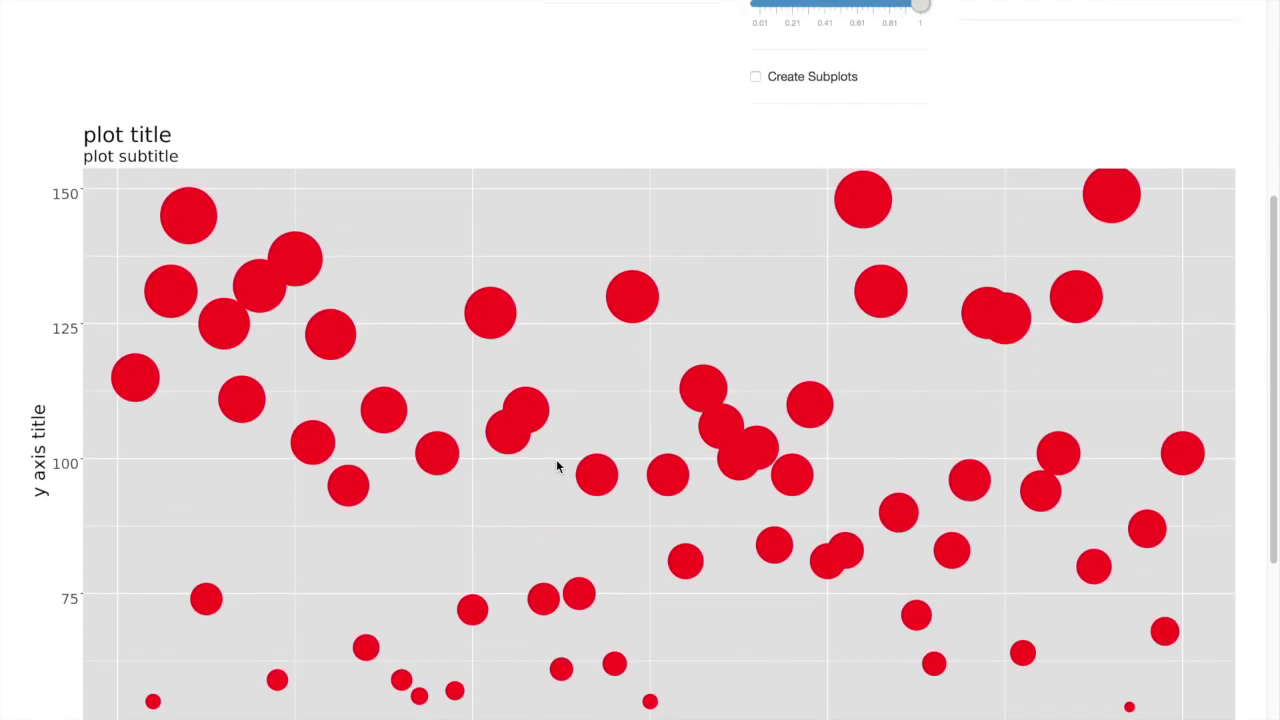
scroll(557, 466, down, 3)
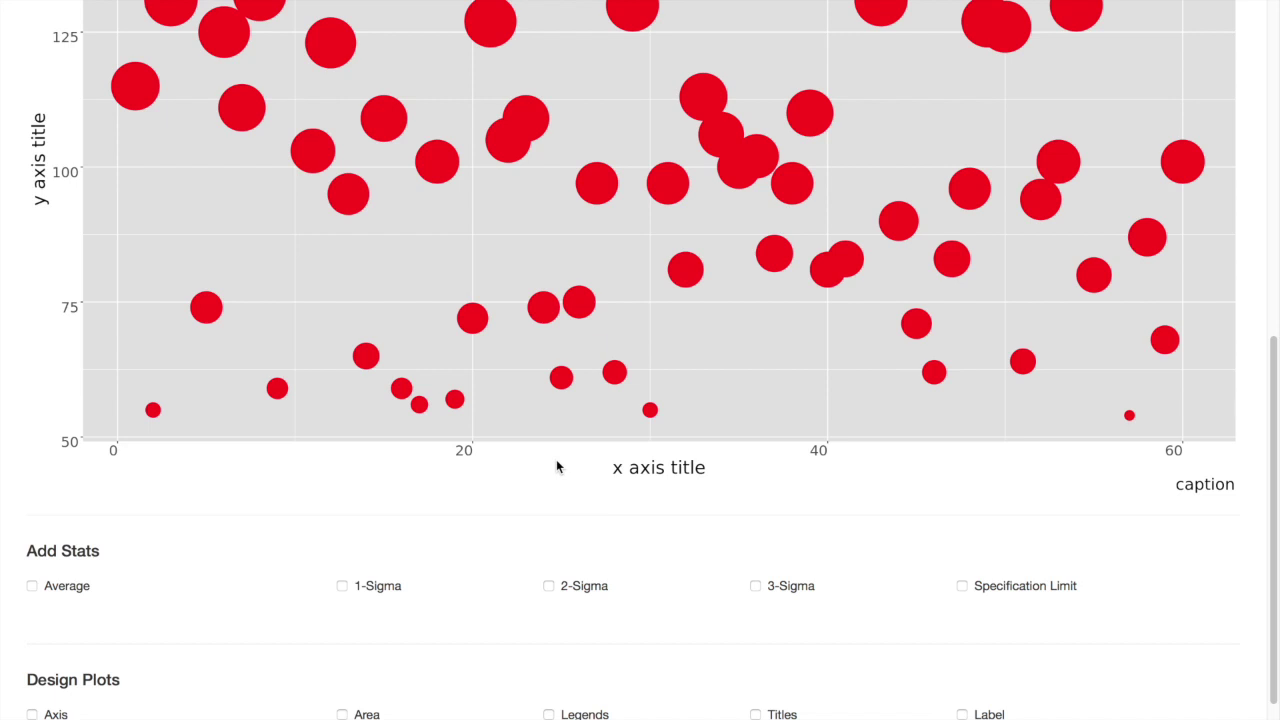
scroll(557, 466, down, 2)
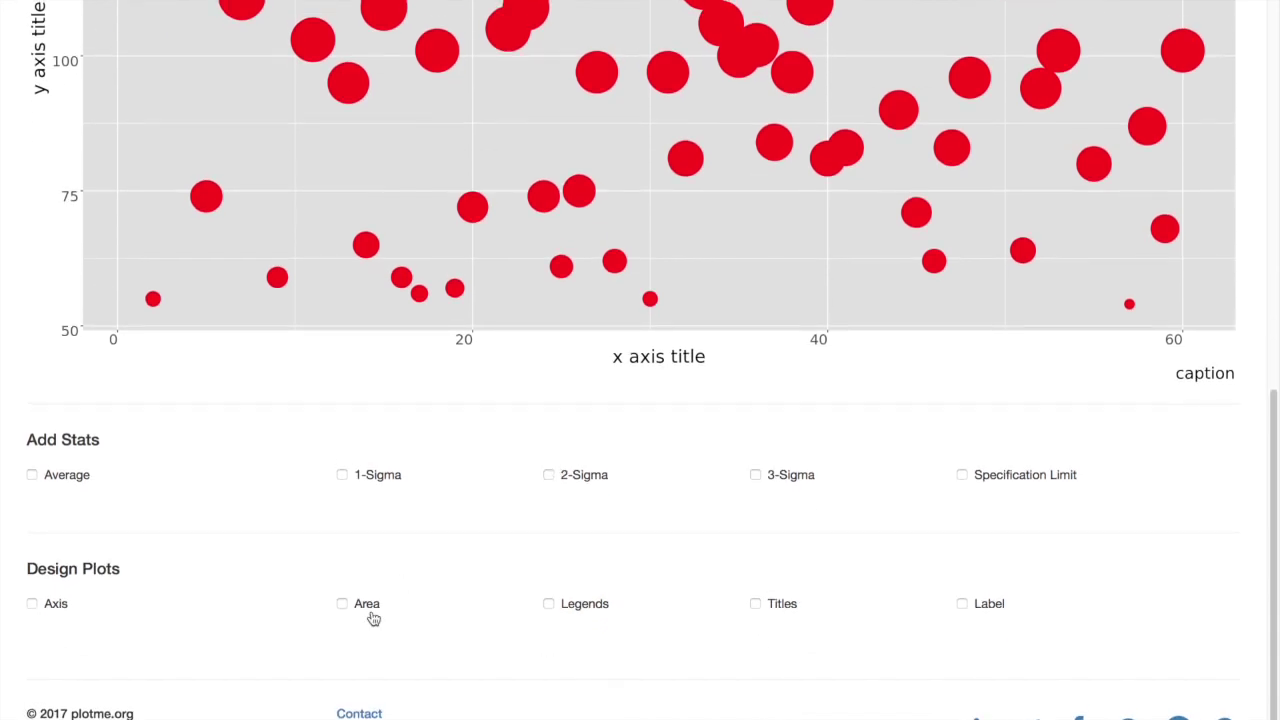
Enable the Area options and set the background (replacing gray88) and border colours to green2
click(343, 605)
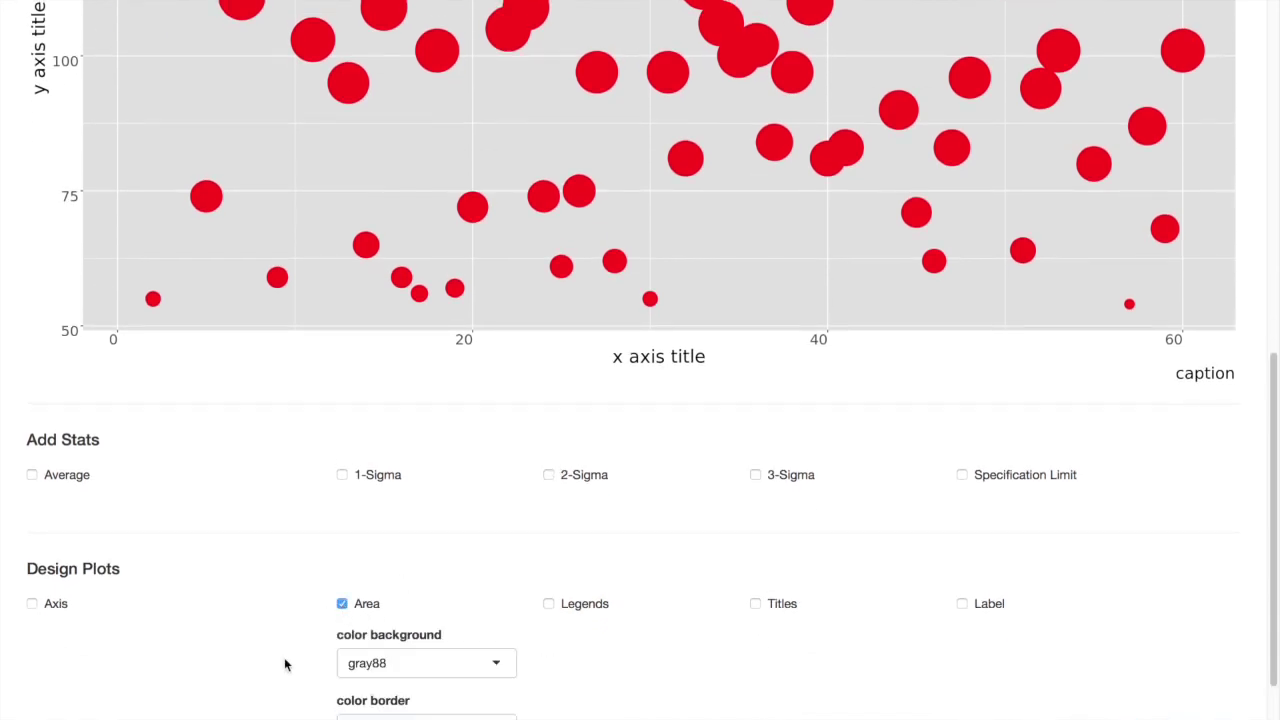
scroll(284, 664, down, 2)
click(421, 500)
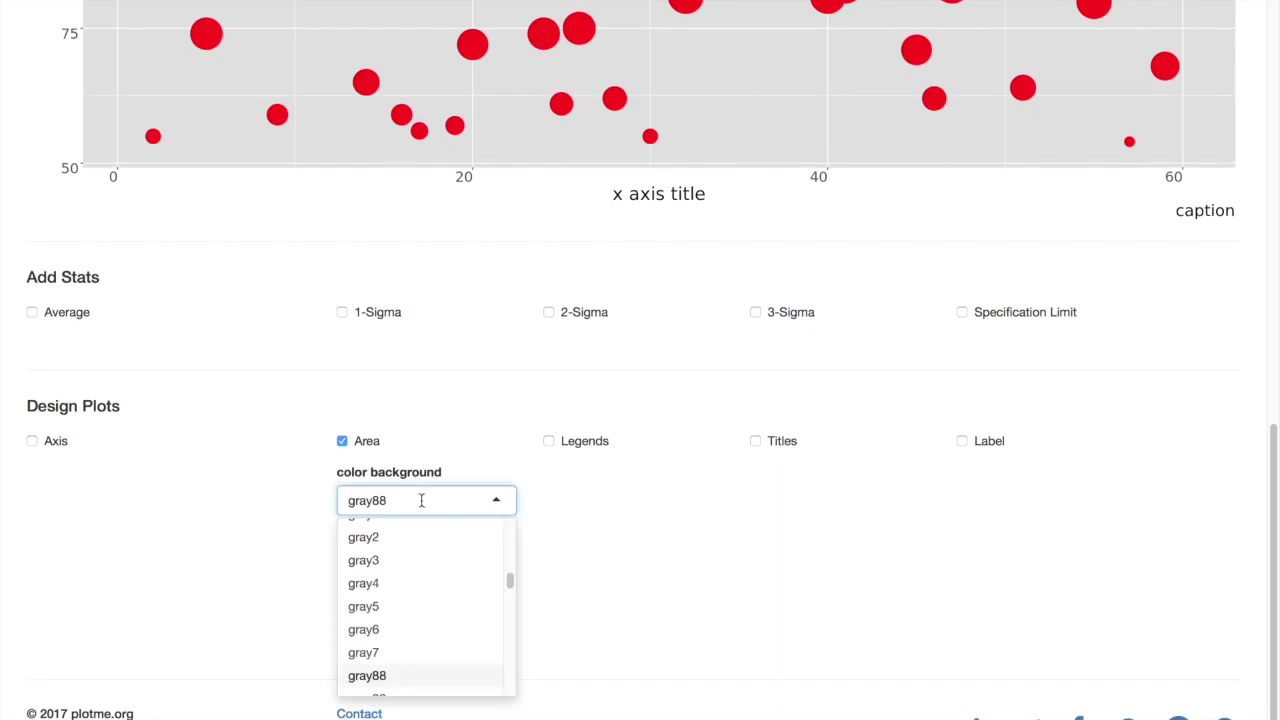
key(BackSpace)
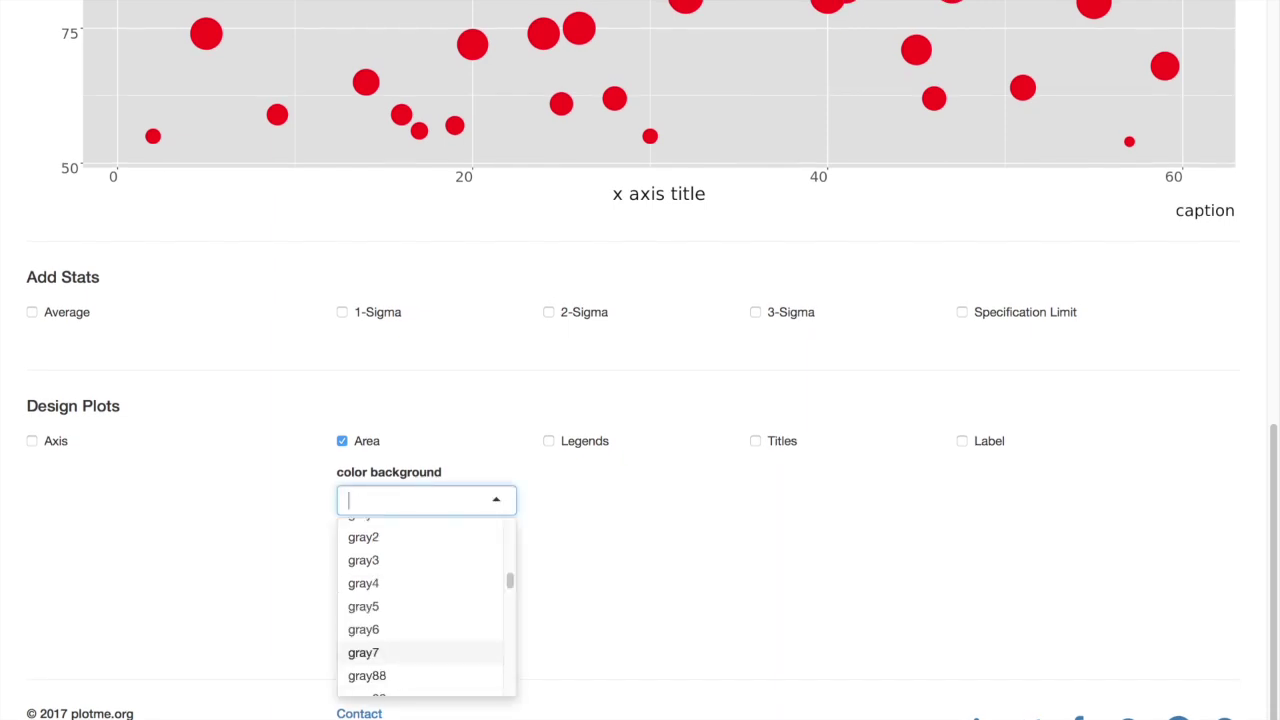
text(green)
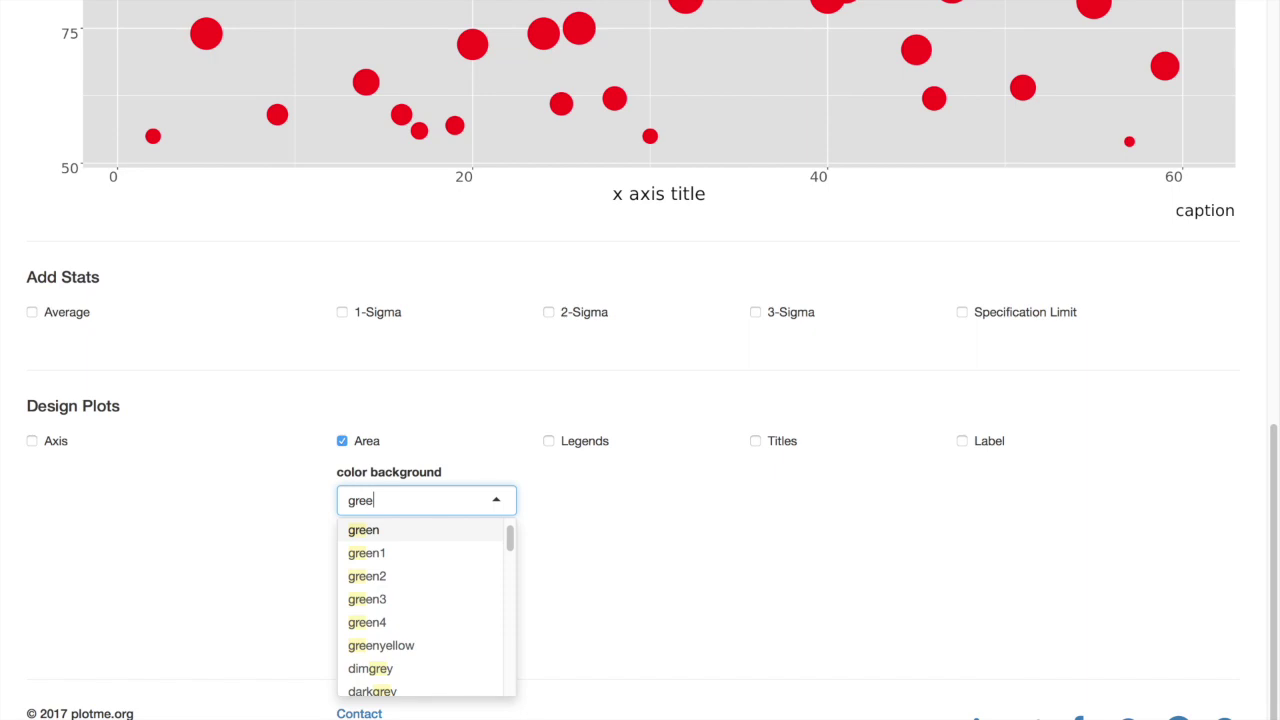
click(415, 575)
click(414, 568)
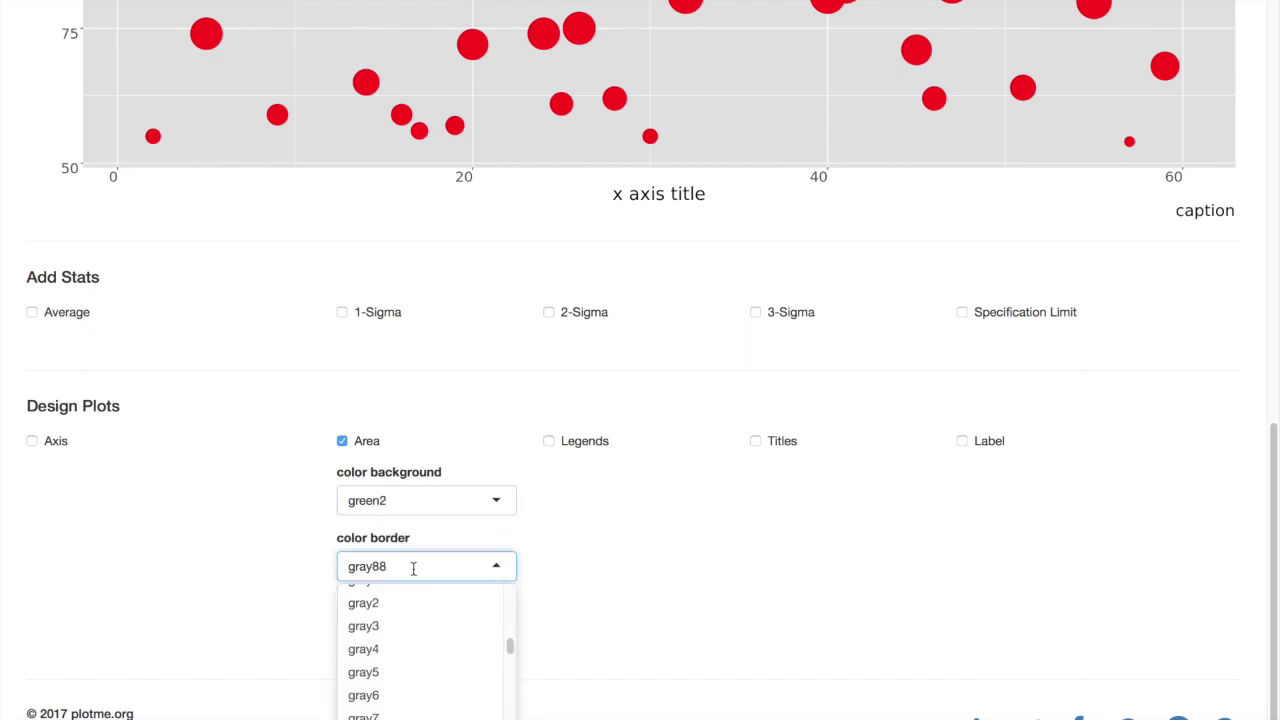
text(green)
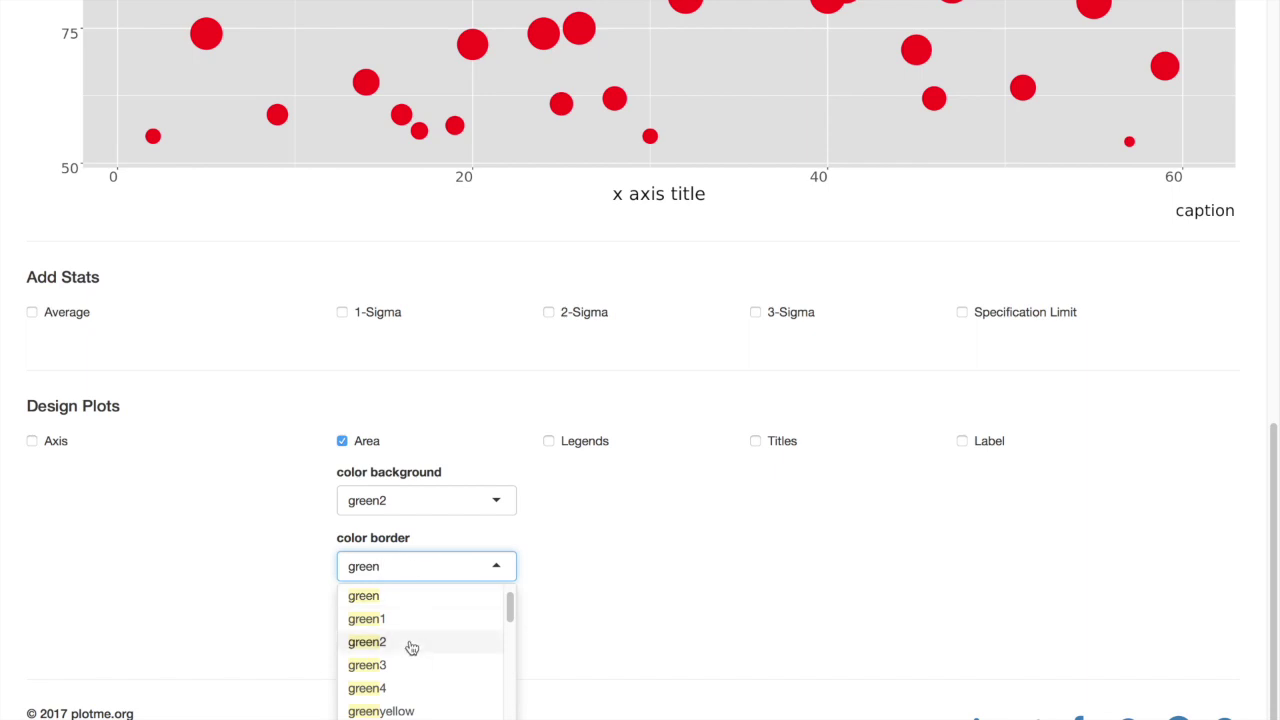
click(411, 645)
scroll(835, 428, up, 8)
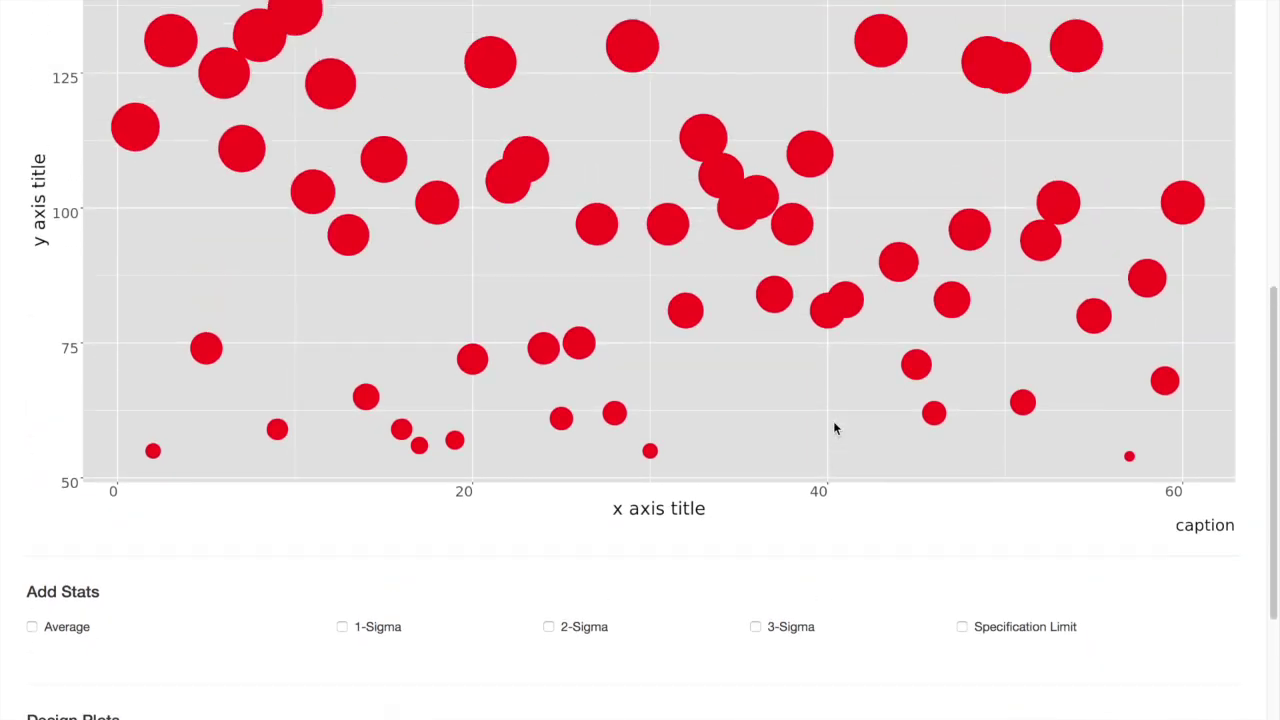
Submit the colour changes and view the plot's bright green2 area behind the red points
scroll(1067, 165, up, 1)
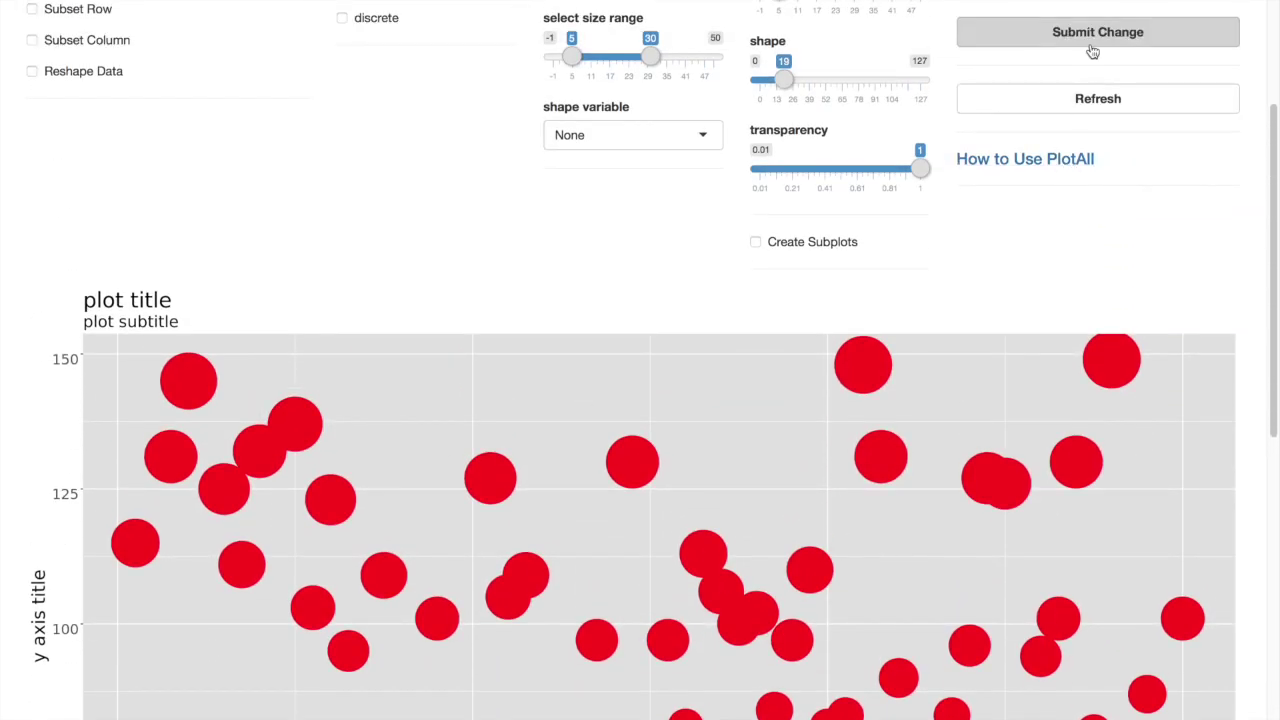
click(1055, 40)
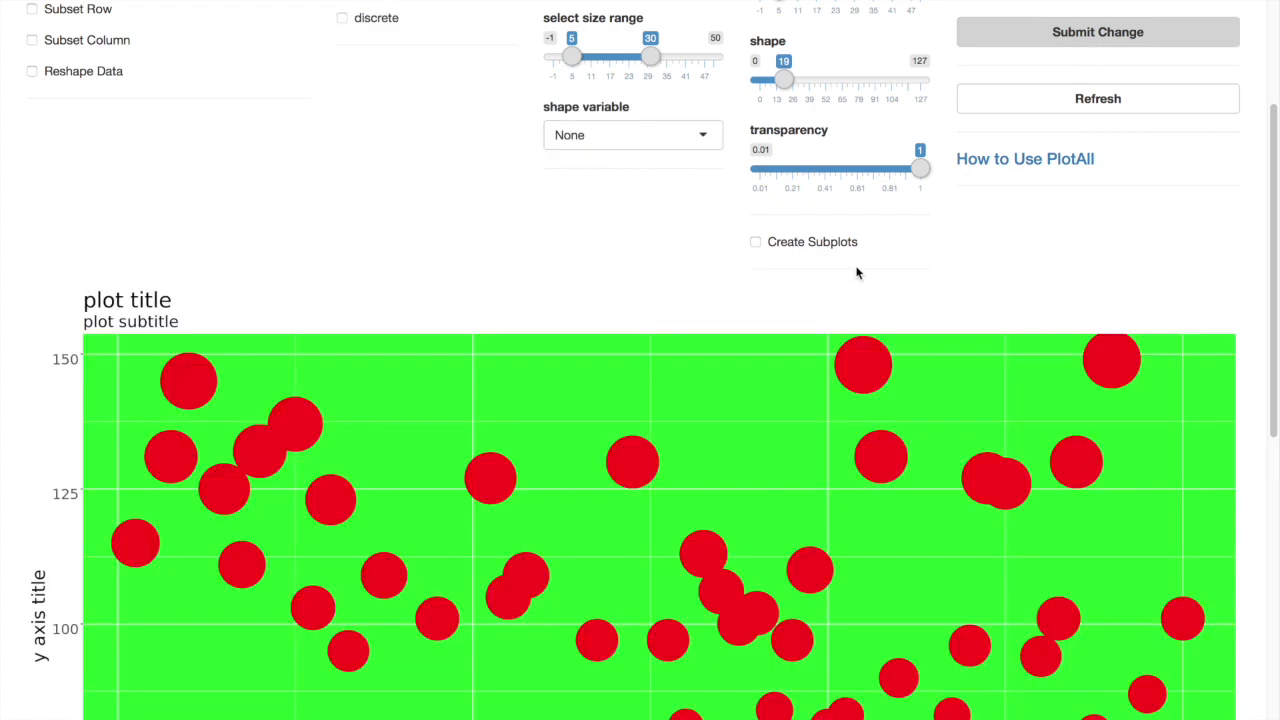
scroll(856, 272, down, 4)
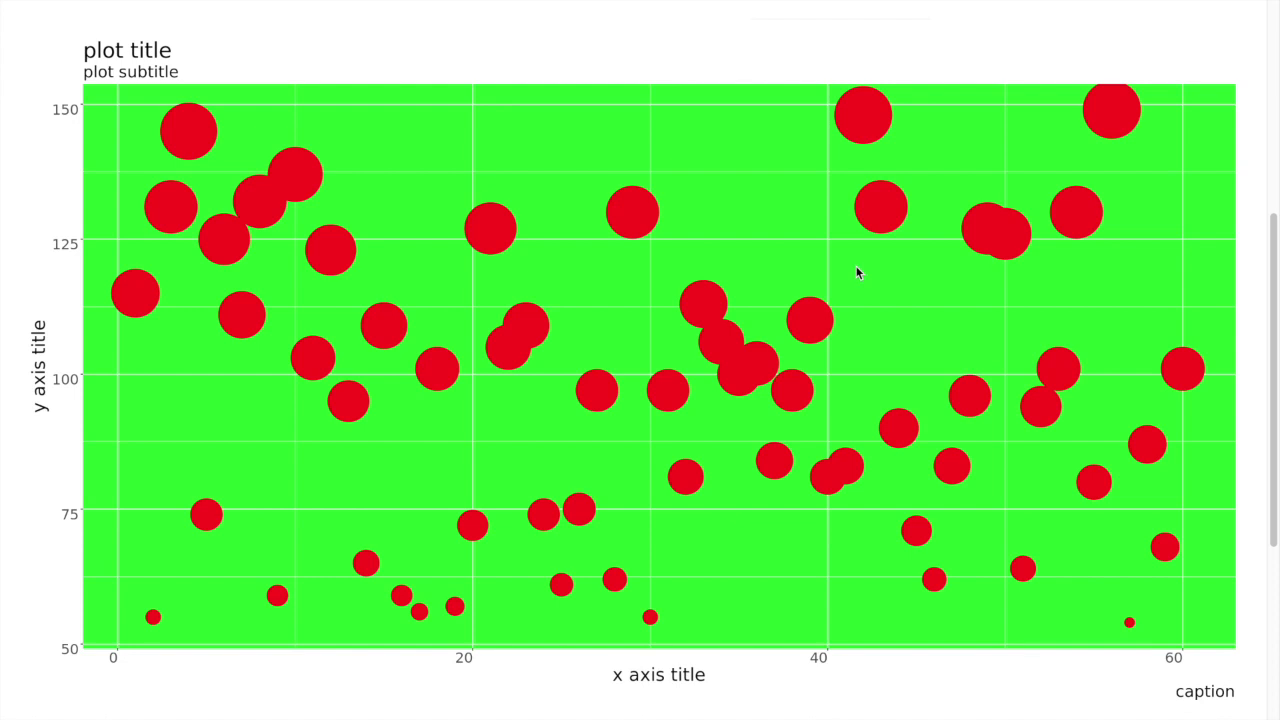
scroll(856, 272, down, 5)
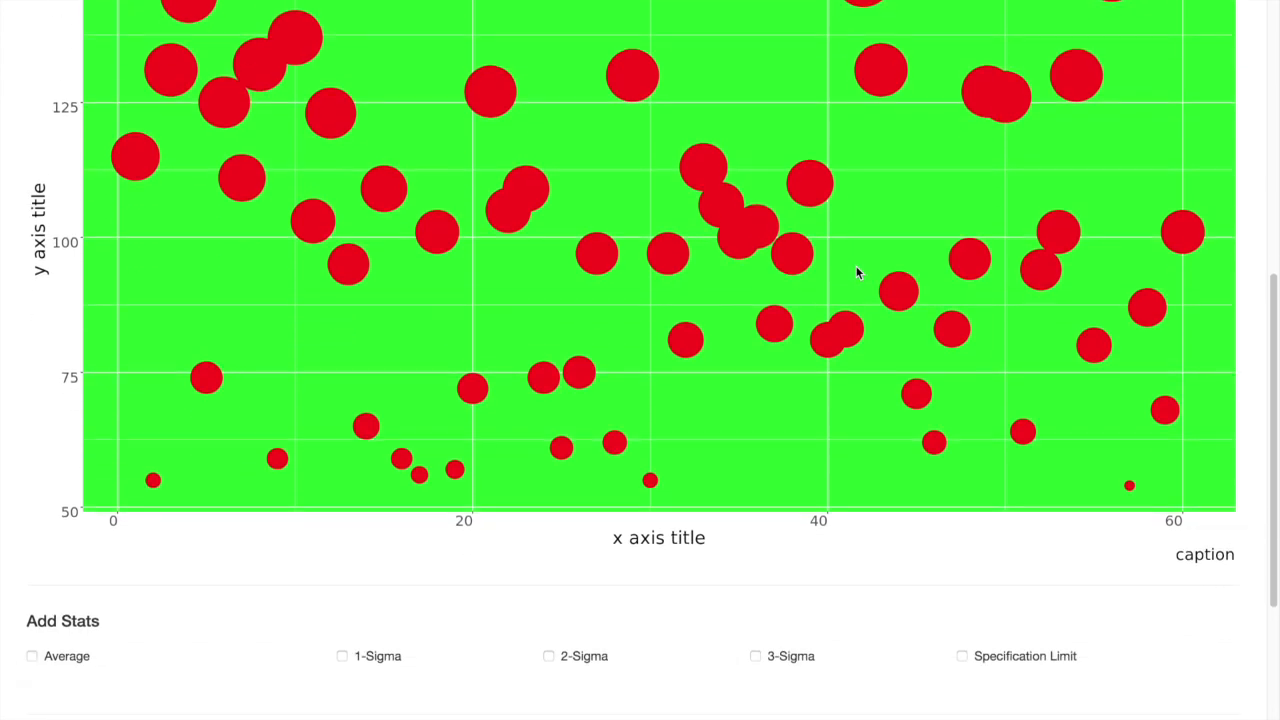
scroll(856, 272, down, 1)
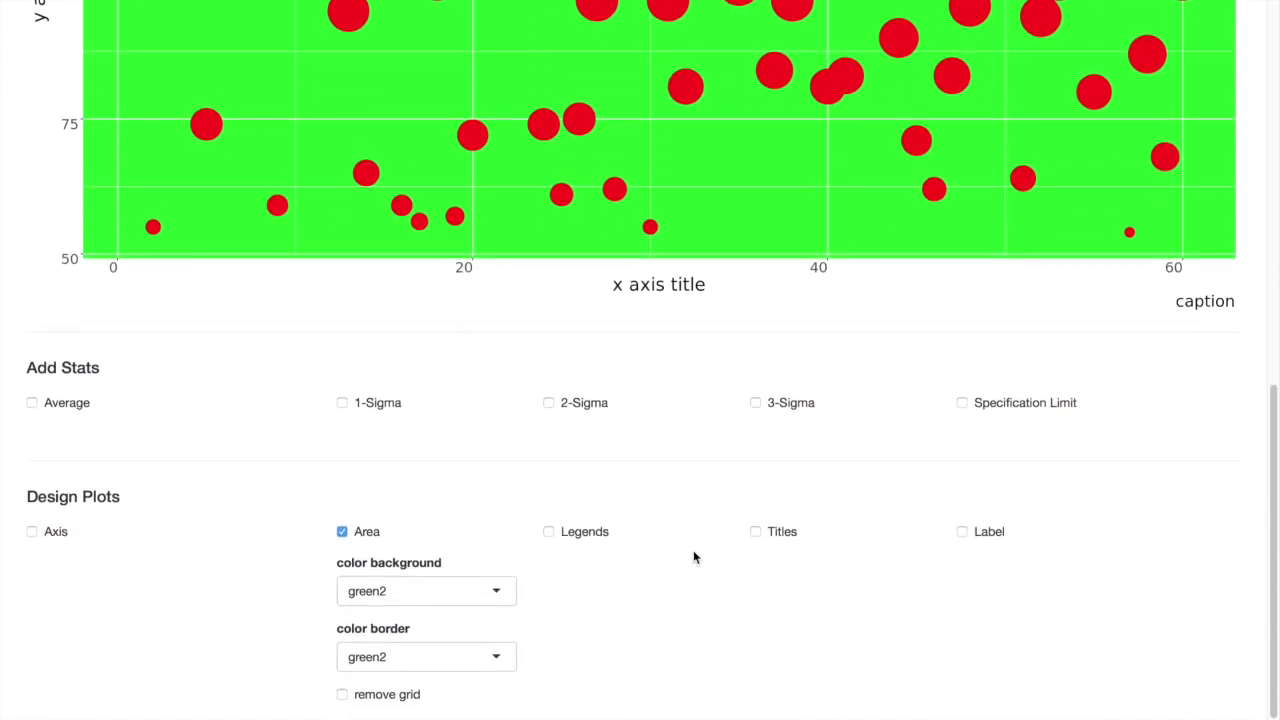
Enable Titles, set the plot title to 'Apple weights' and clear the subtitle
click(756, 532)
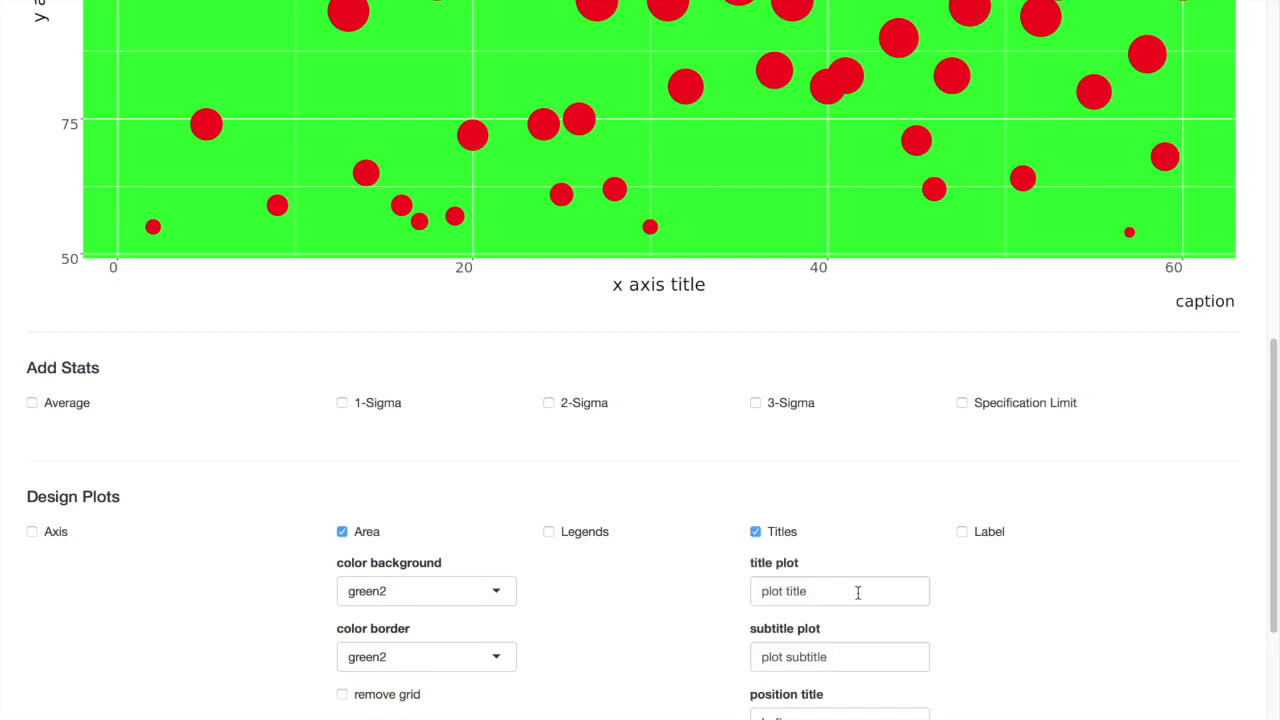
scroll(857, 591, down, 4)
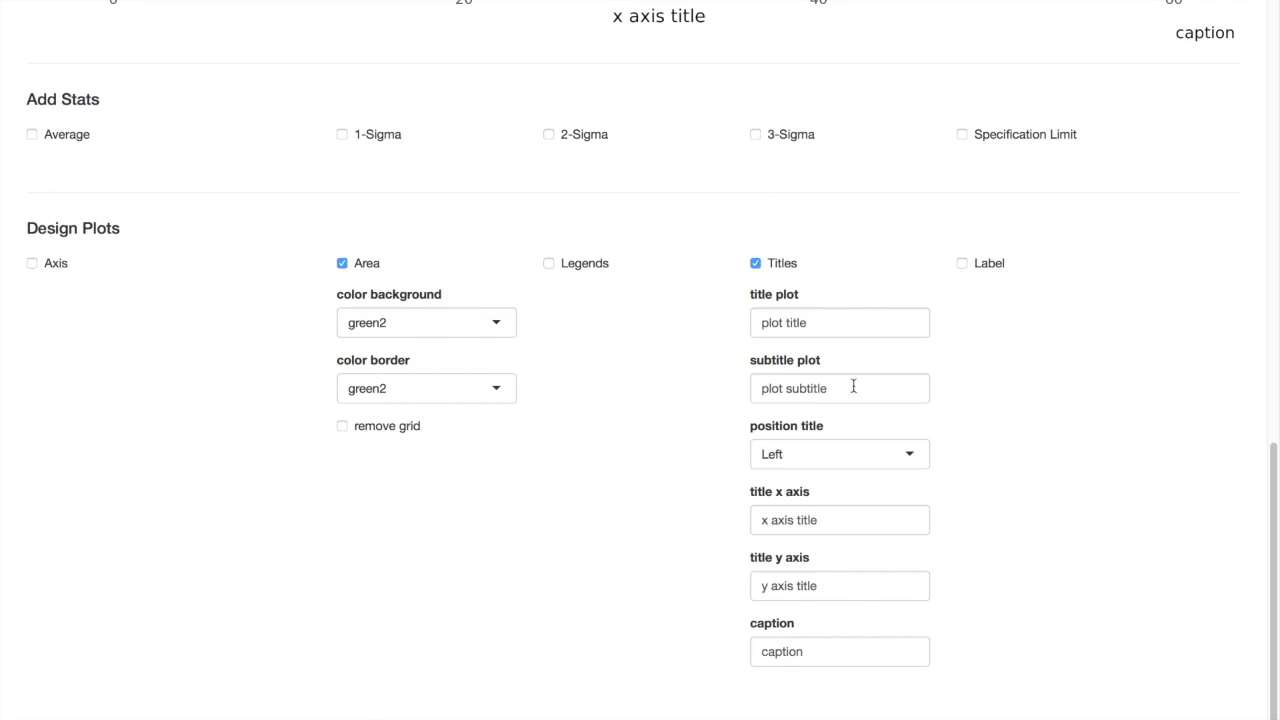
triple_click(834, 323)
text(App)
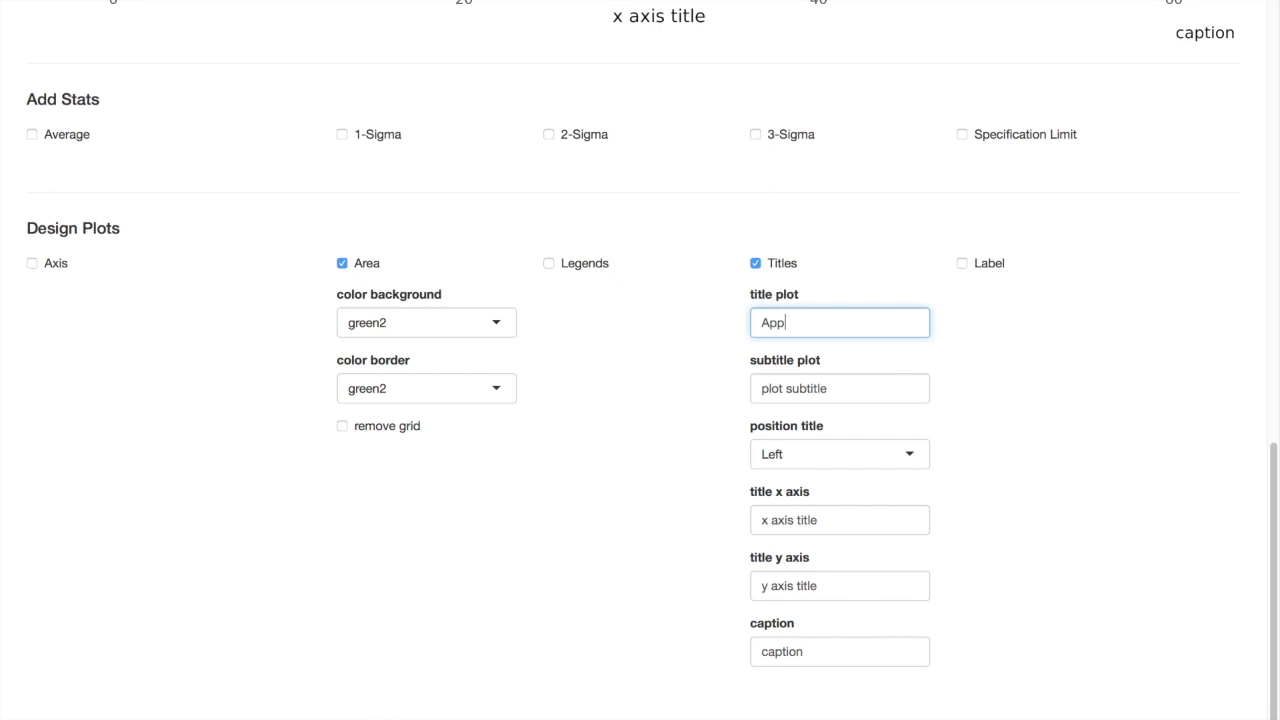
text(le weights)
click(857, 394)
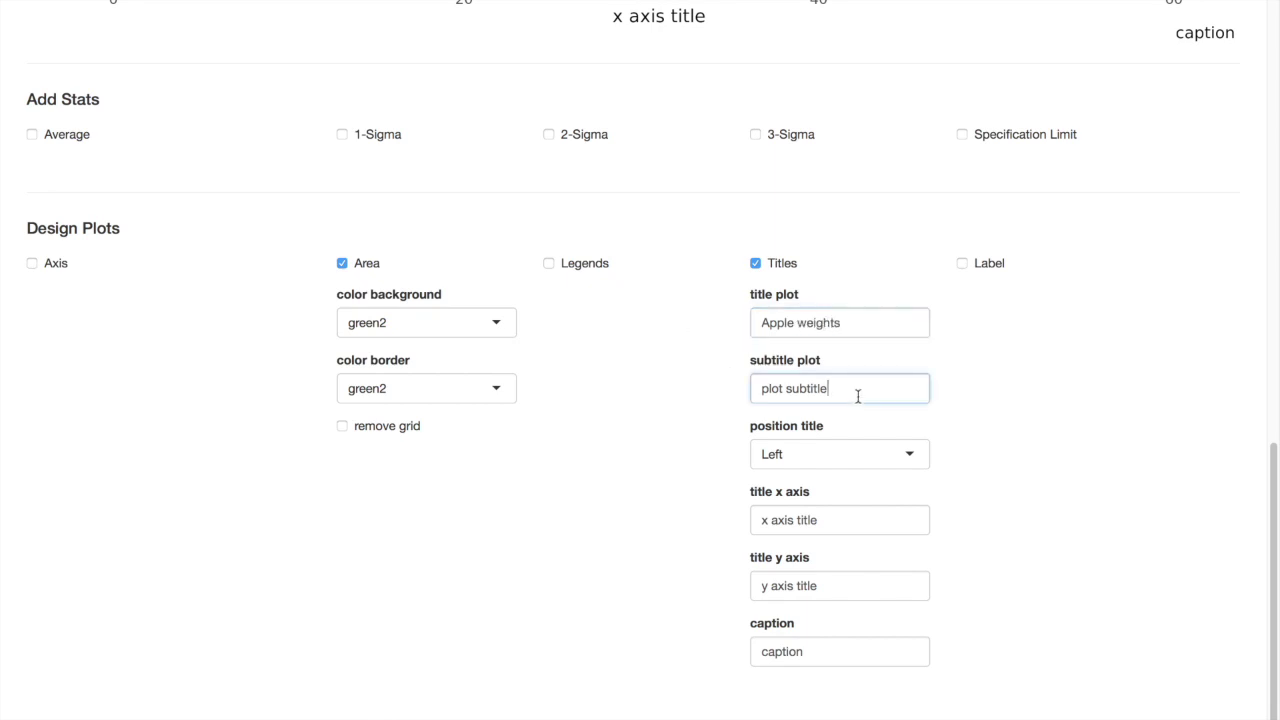
triple_click(758, 388)
key(BackSpace)
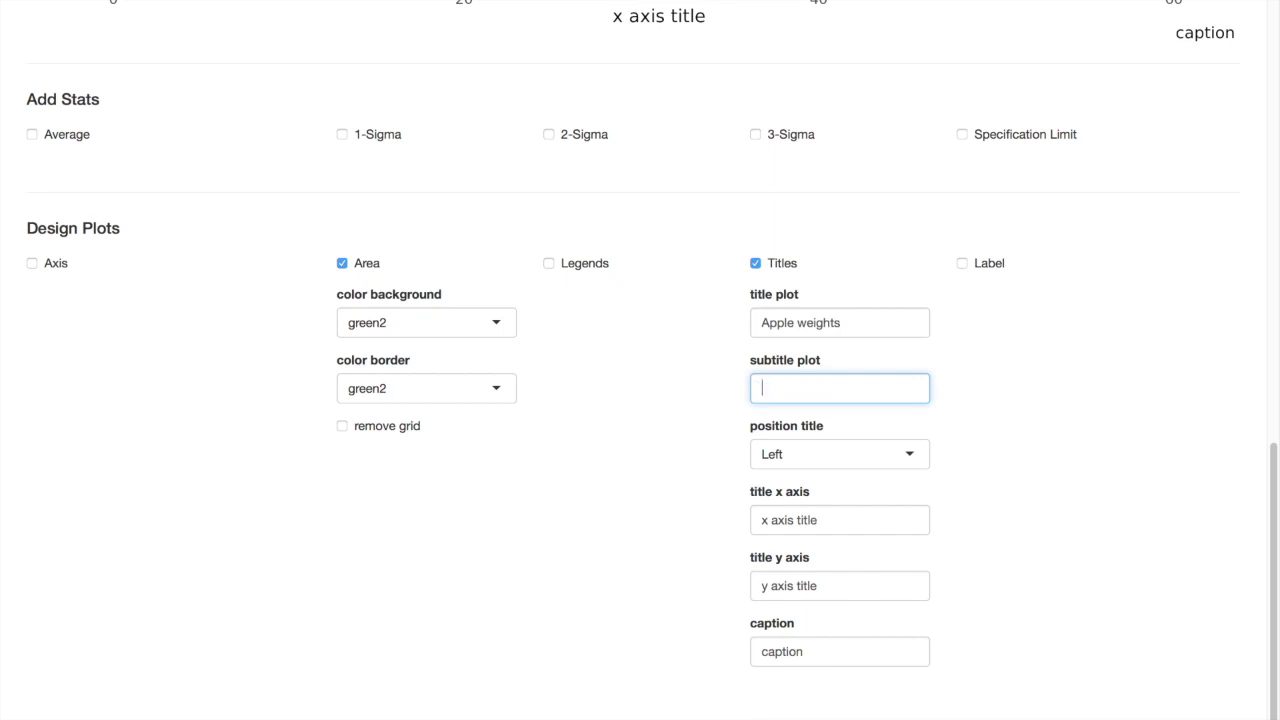
Set the x-axis title to 'Counts', the y-axis title to 'Apple weights', and clear the caption
drag(831, 520, 745, 527)
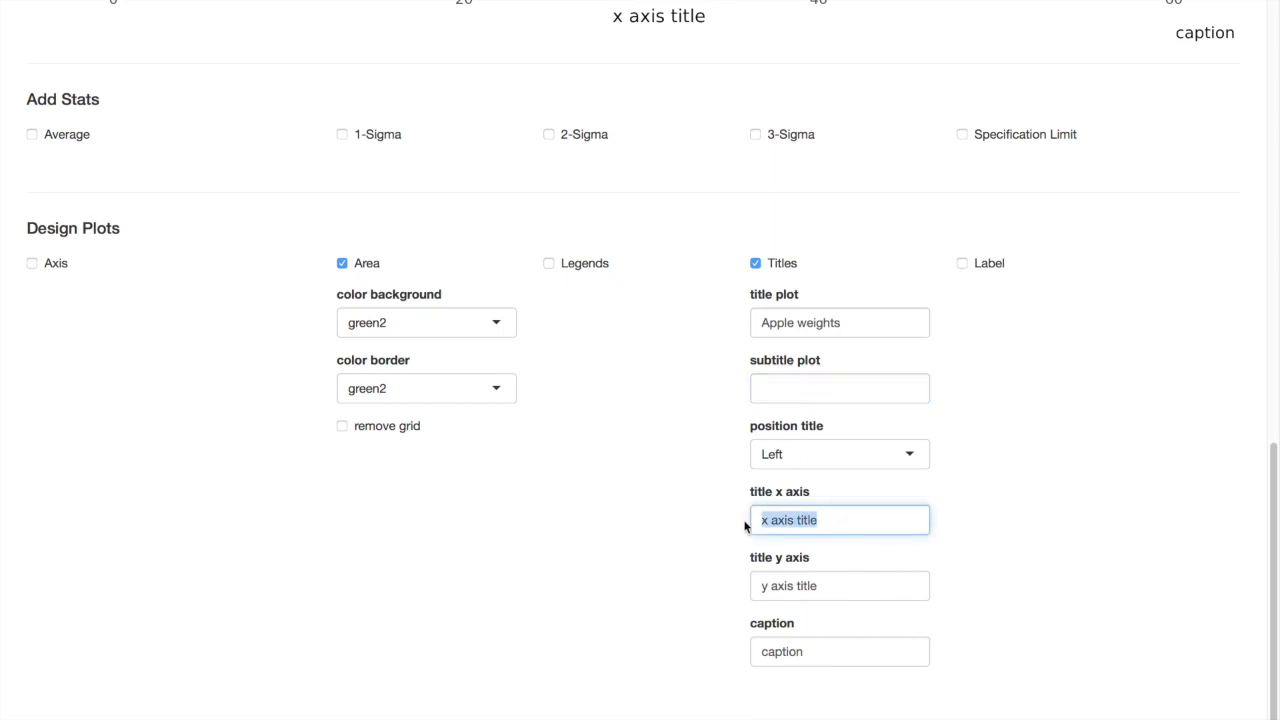
text(Counts)
drag(826, 590, 752, 588)
text(A)
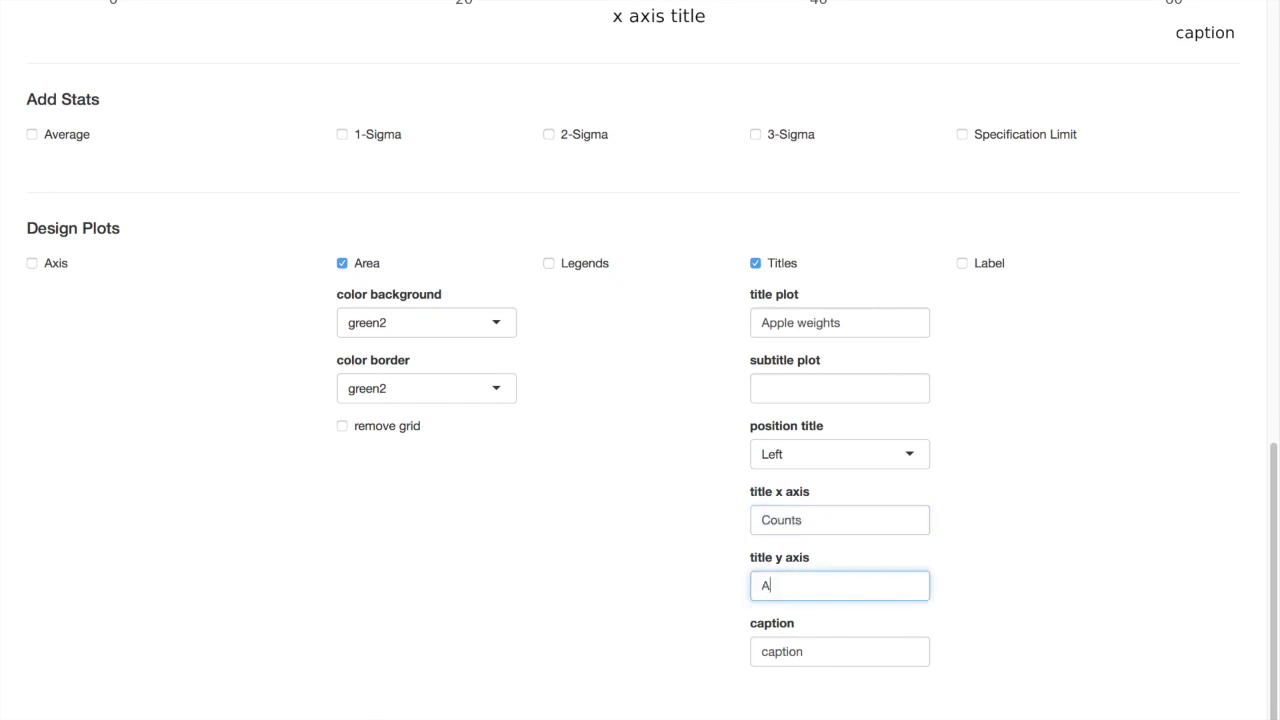
text(pple weights)
drag(818, 655, 723, 651)
key(BackSpace)
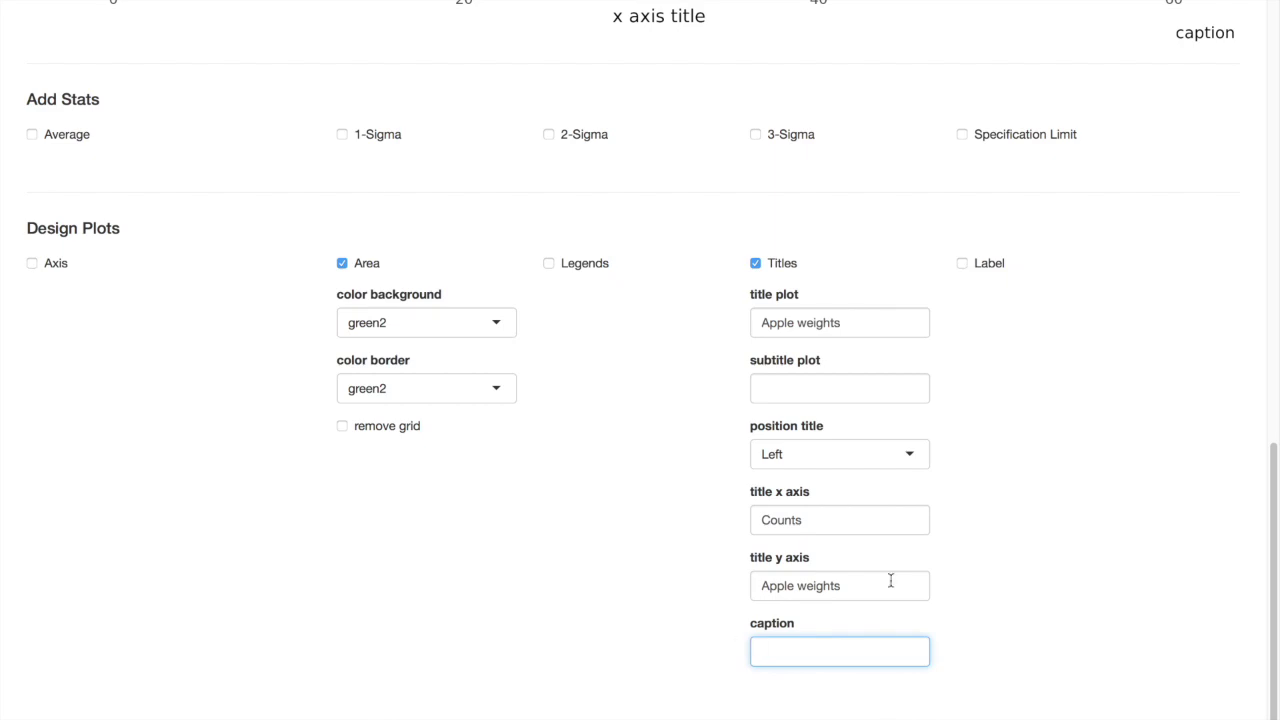
click(1004, 598)
Submit the title changes and view the plot titled 'Apple weights' with 'Counts' on the x axis
scroll(1002, 590, up, 10)
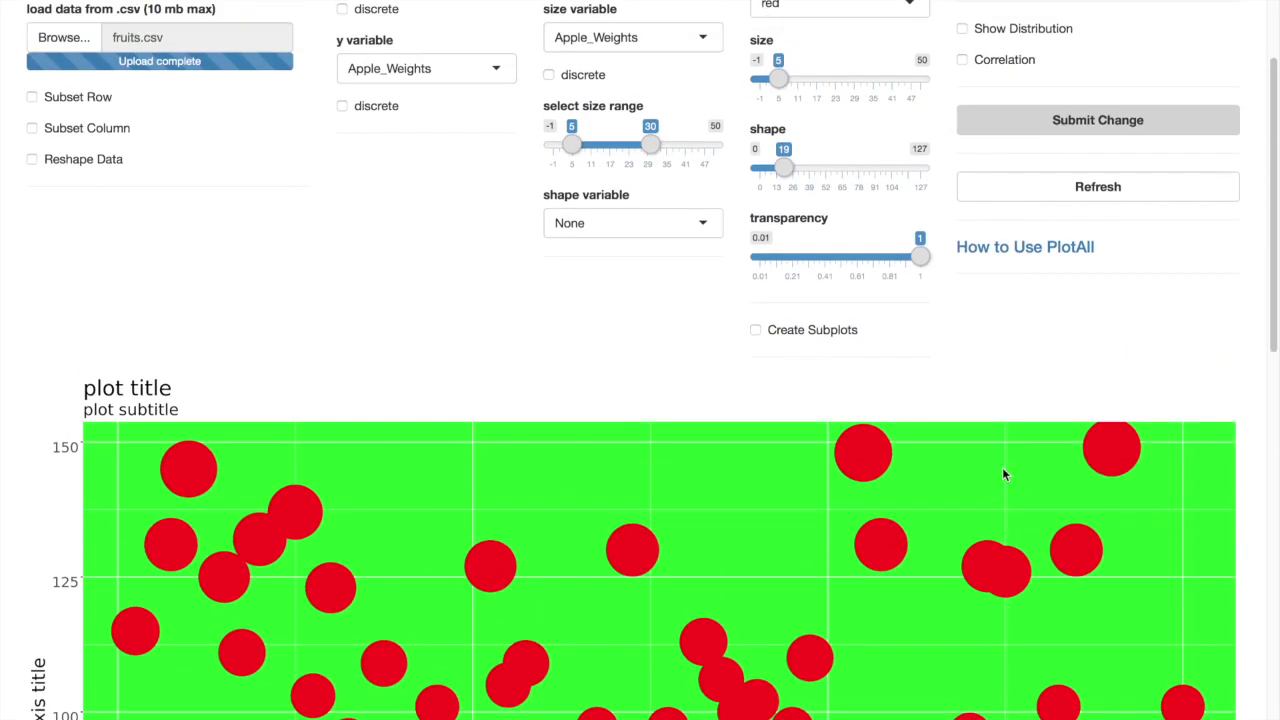
click(1065, 136)
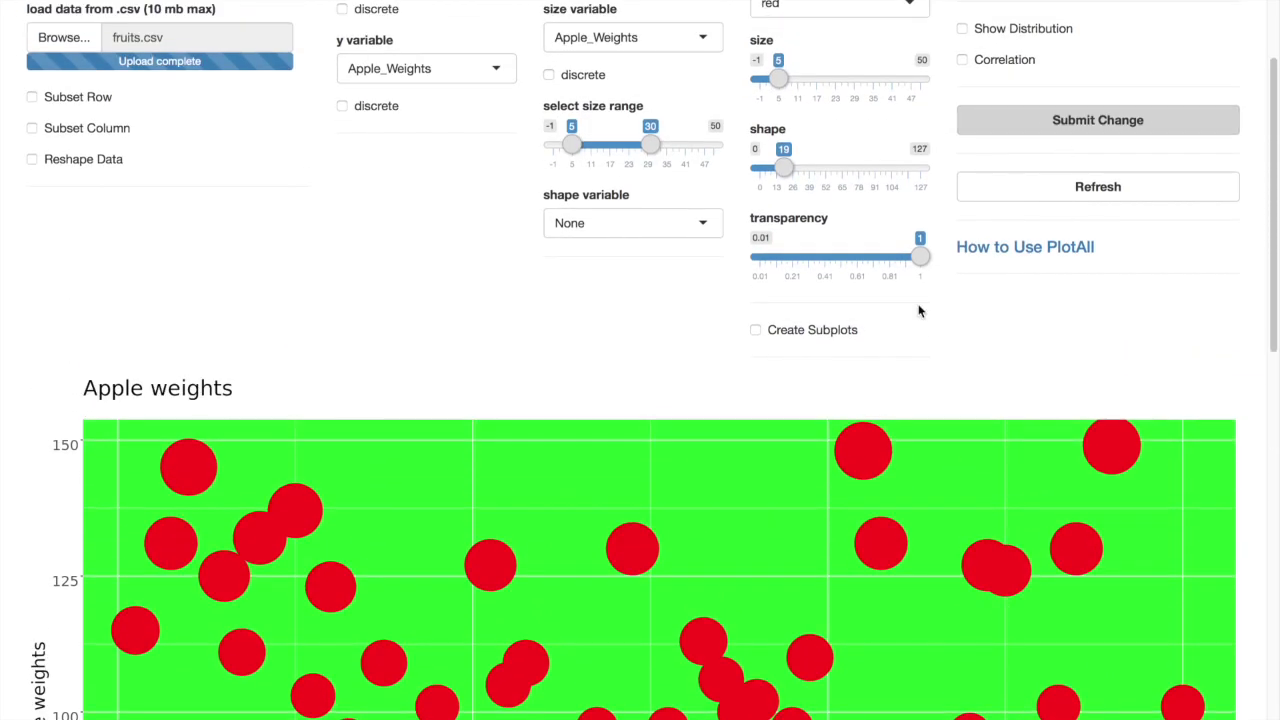
scroll(850, 440, down, 2)
scroll(845, 463, down, 4)
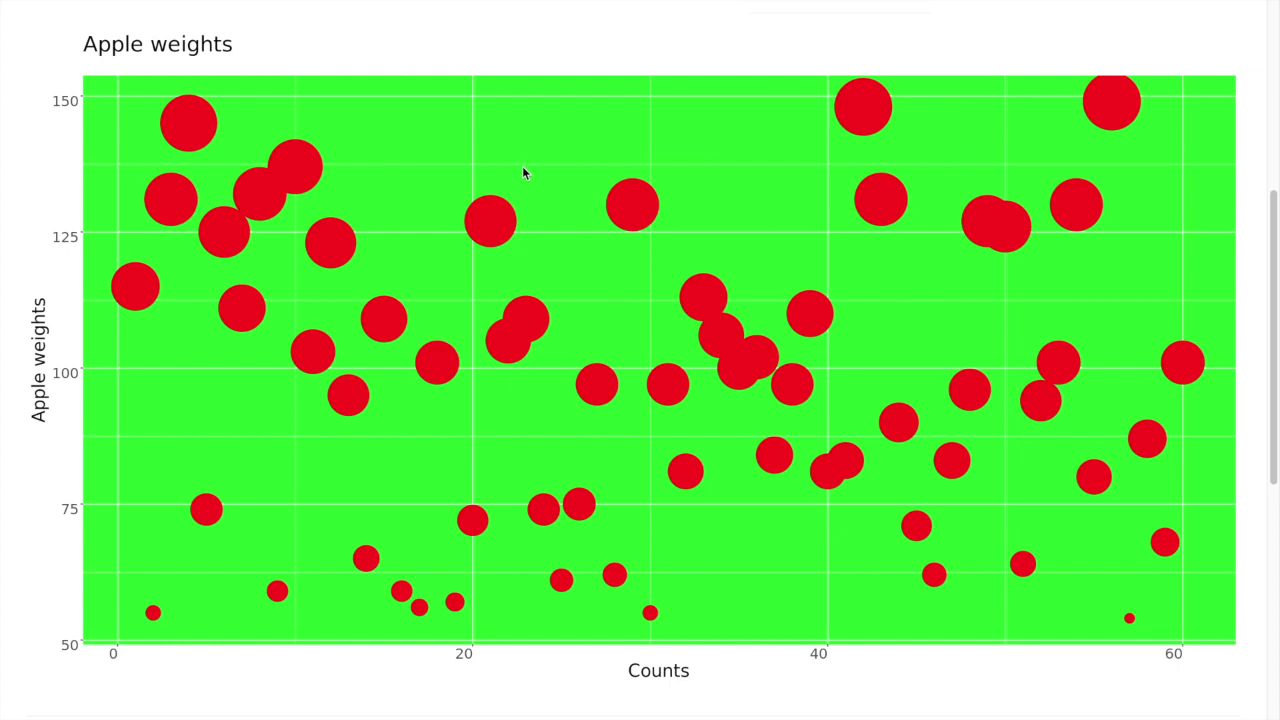
right_click(522, 167)
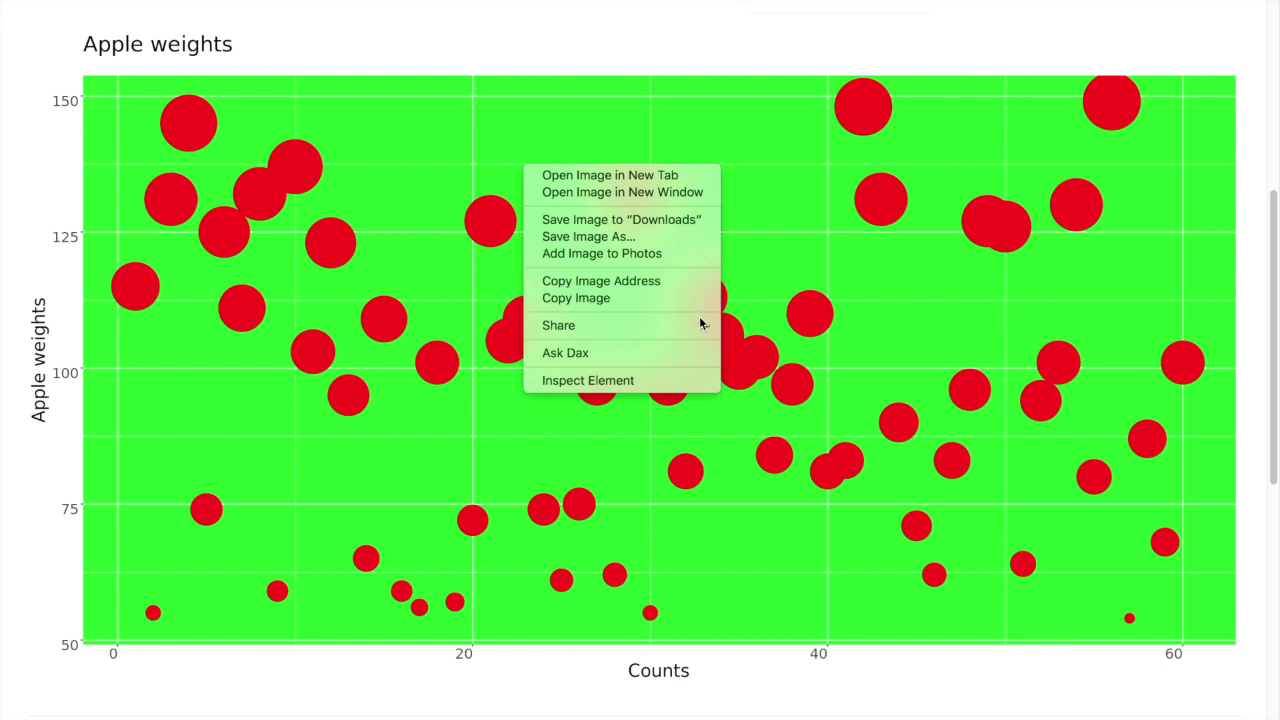
Show the plot image's Share submenu with Mail, Messages and AirDrop
mouse_move(704, 328)
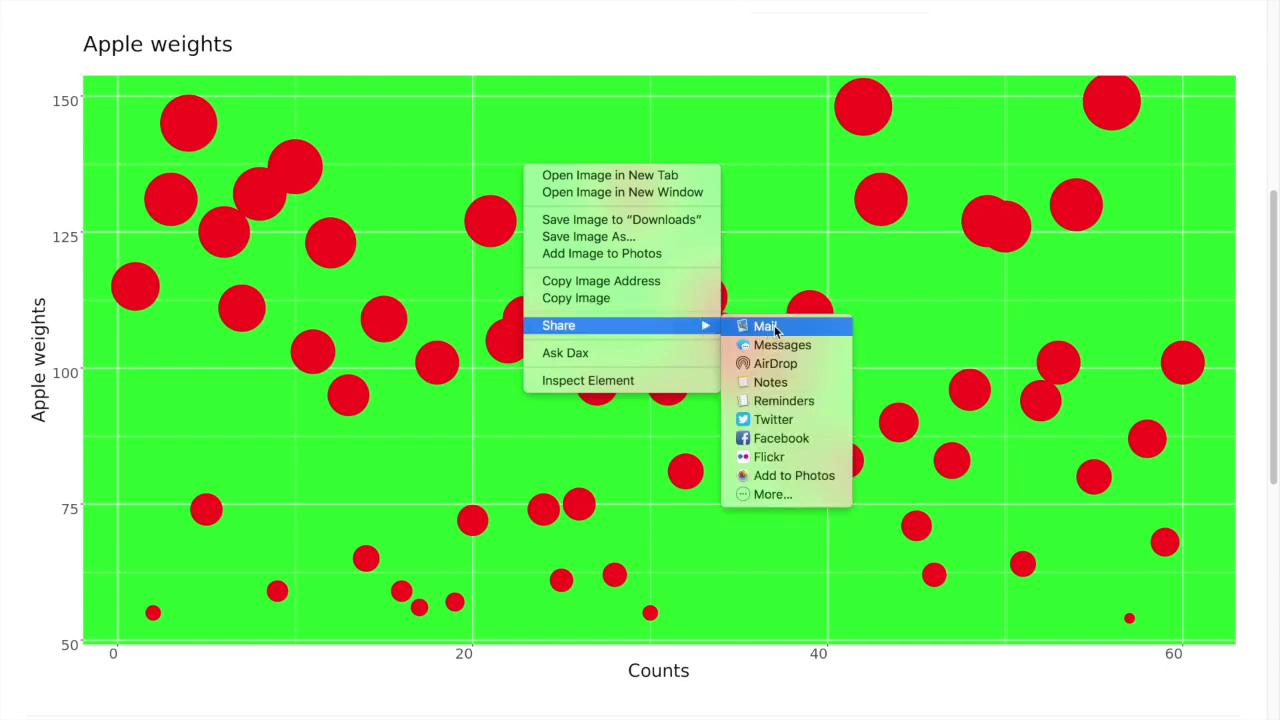